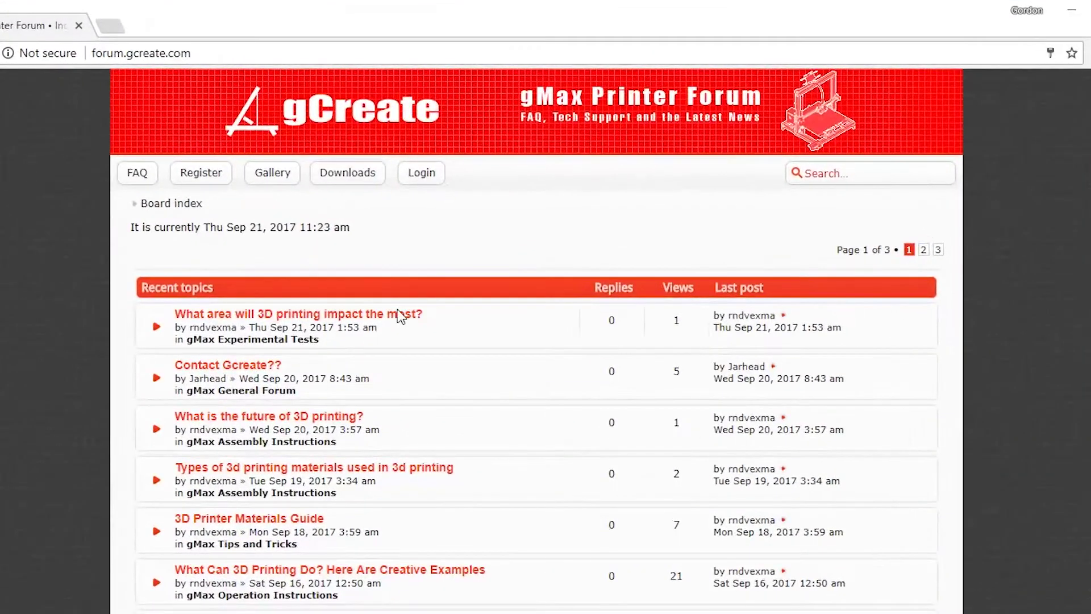
- Open the Simplify3D Config Files downloads under Slicing Configuration Files on the gCreate Forum
scroll(400, 319, "down", 1)
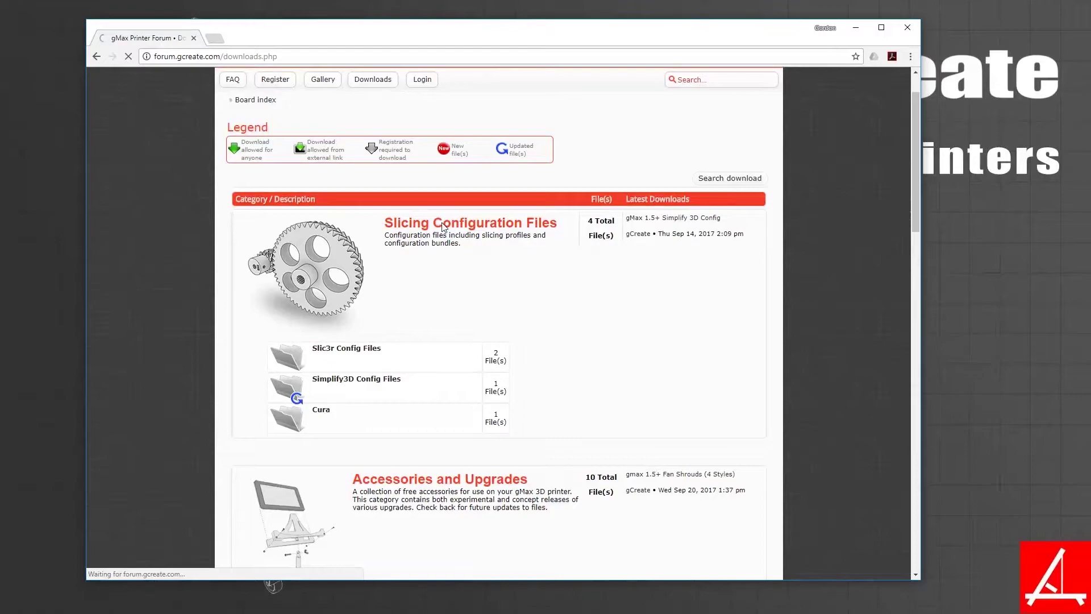
left_click(444, 227)
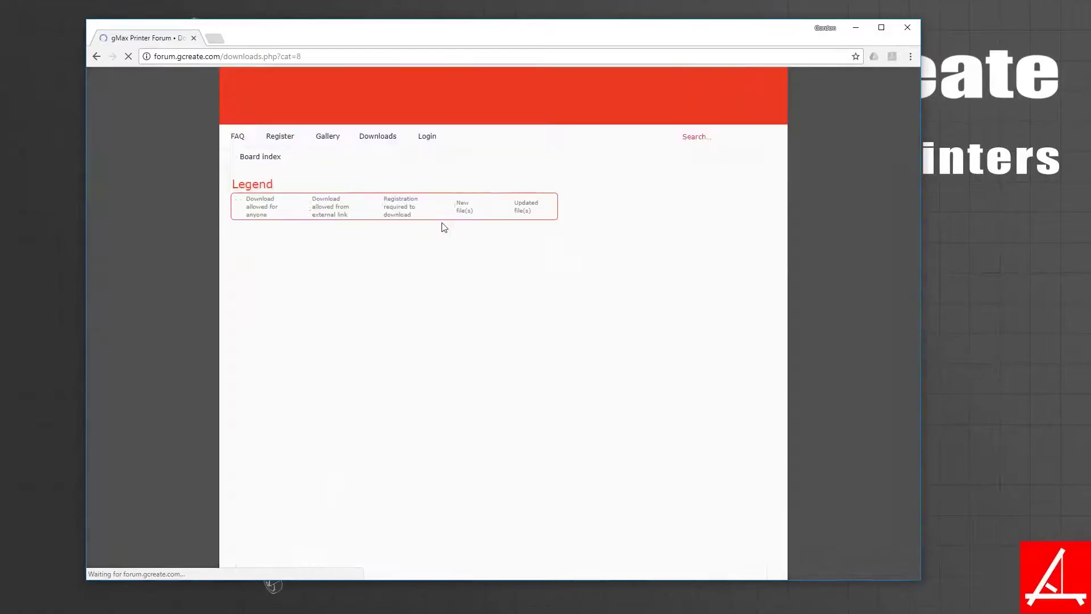
left_click(319, 354)
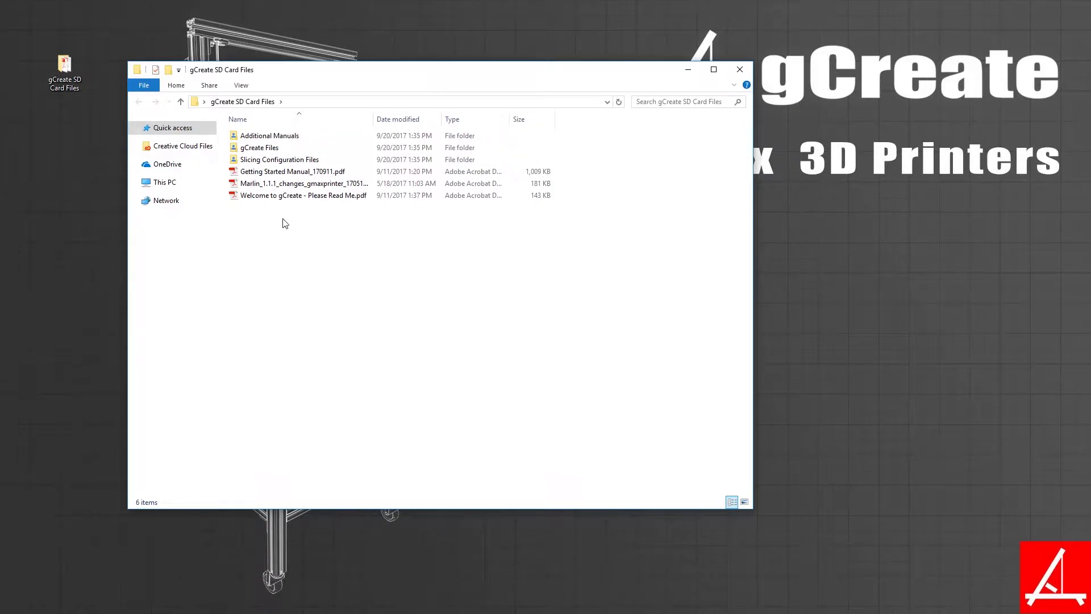
- Open the Slicing Configuration Files > Simplify3D folder in File Explorer
double_click(253, 164)
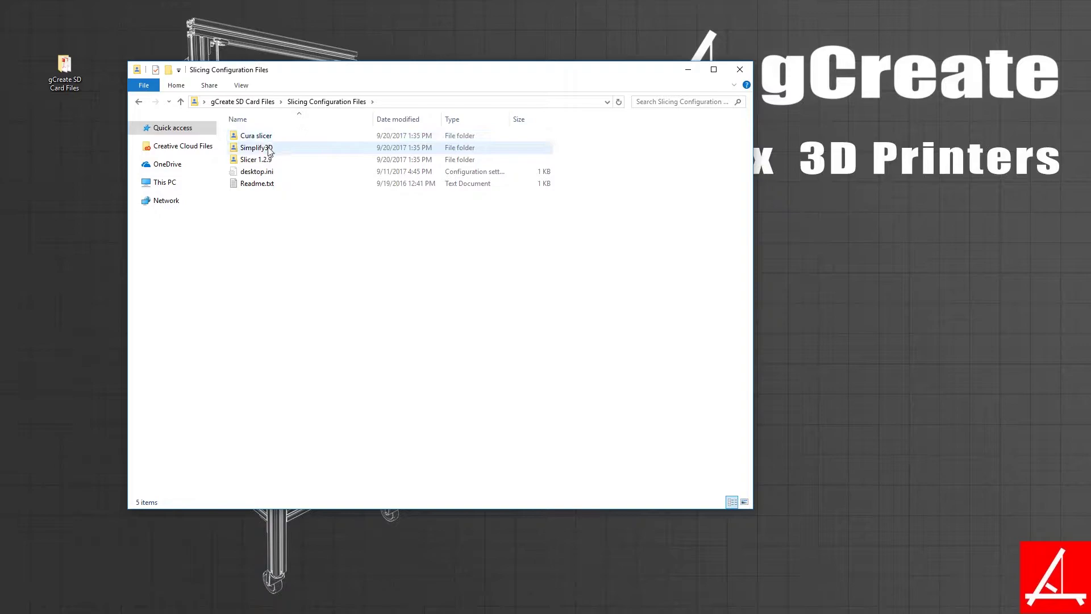
double_click(270, 149)
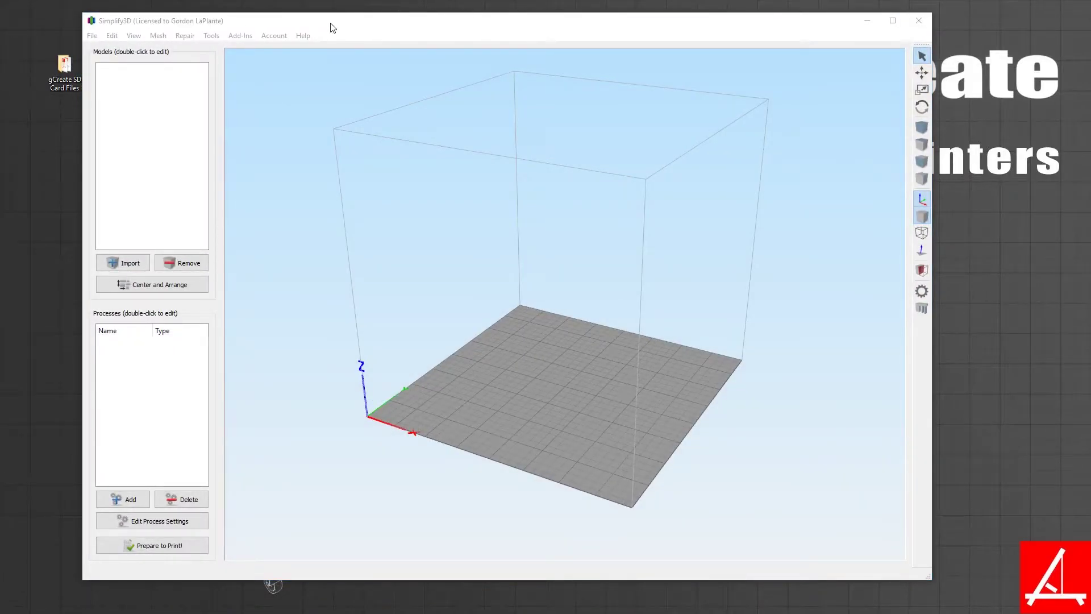
- Reposition the Simplify3D window on the desktop
left_click_drag(332, 23, 352, 31)
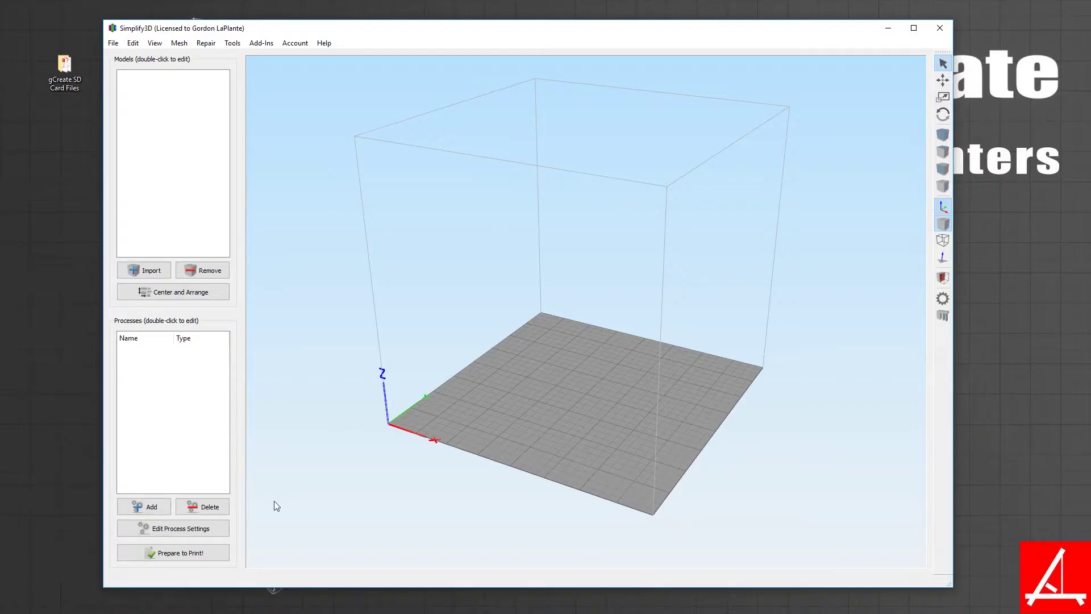
- Remove the old gMax 1.5 XT+ Dual and Single Extruder profiles, then delete Process1
left_click(171, 528)
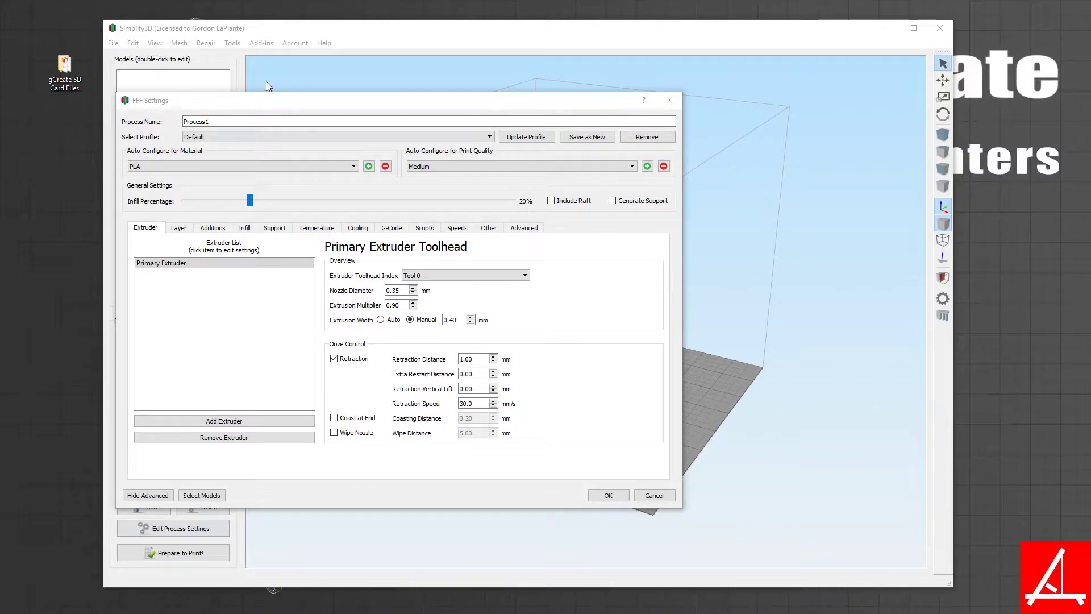
left_click(247, 135)
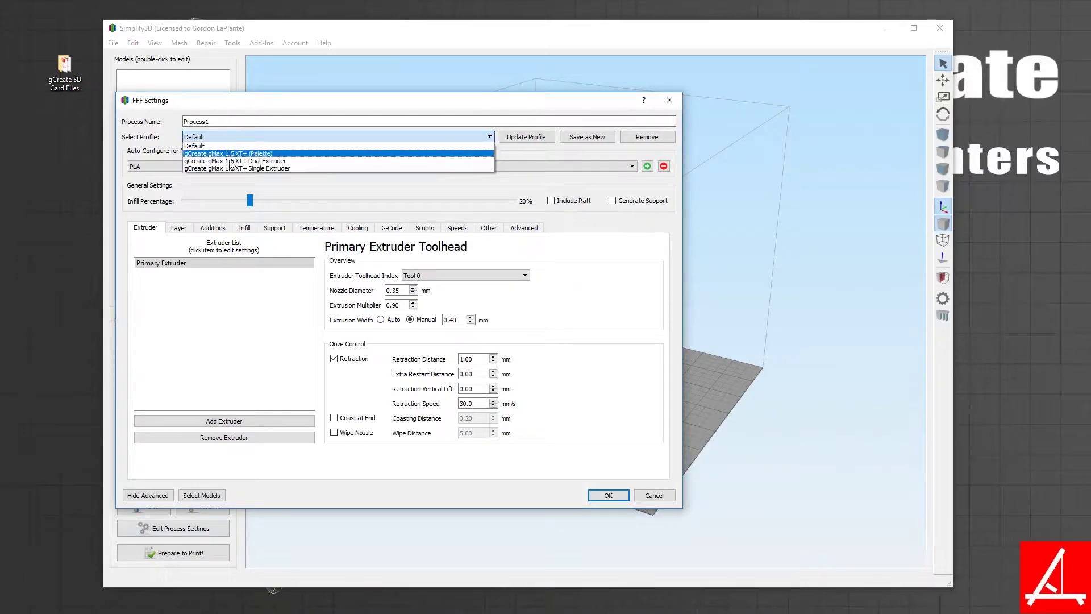
left_click(641, 137)
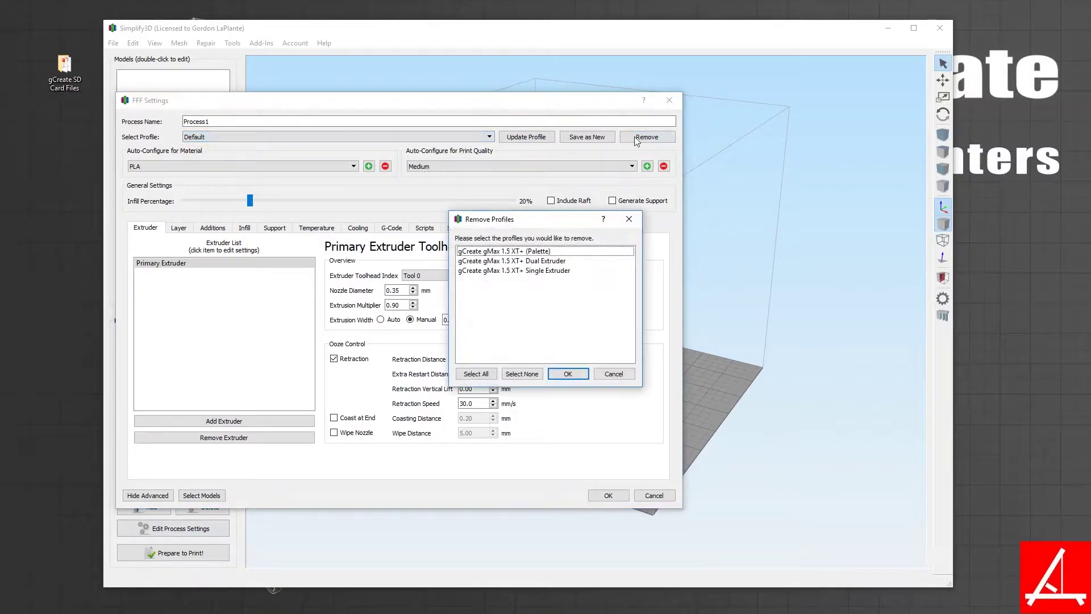
left_click(540, 261)
left_click(544, 270)
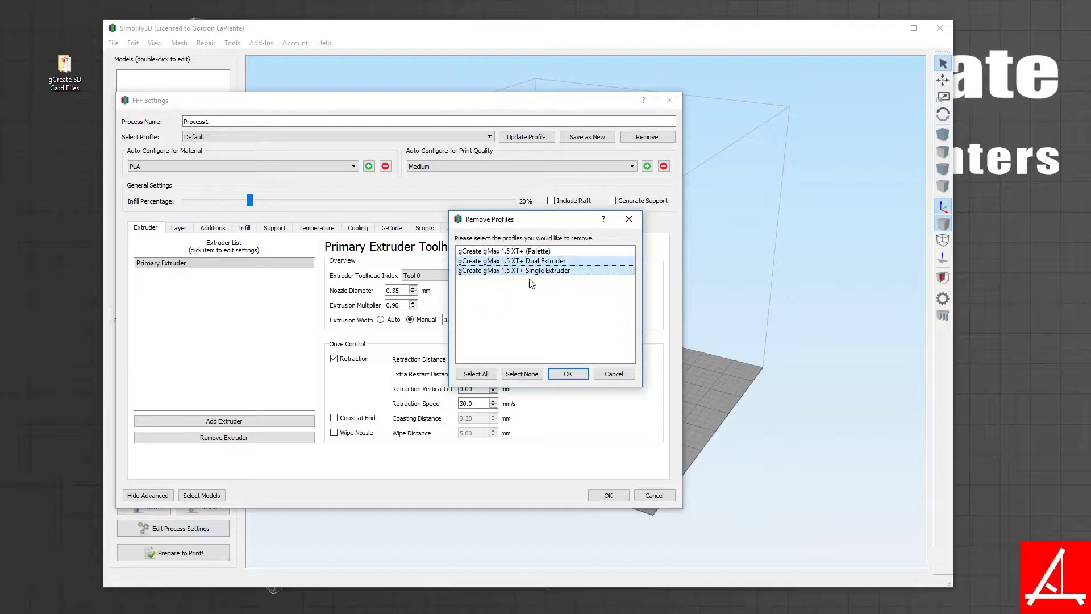
left_click(568, 374)
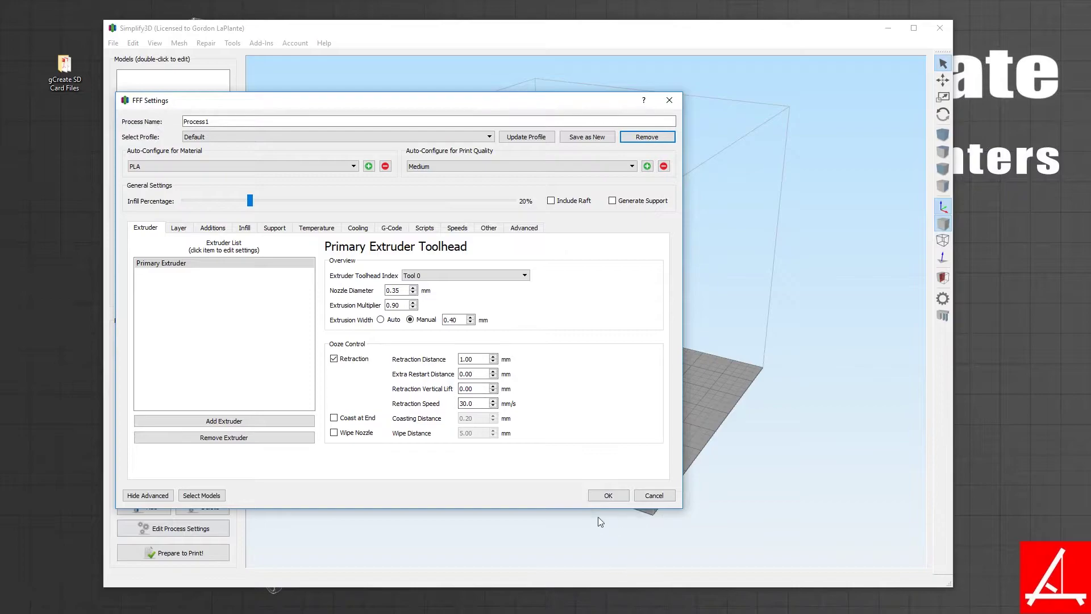
left_click(608, 495)
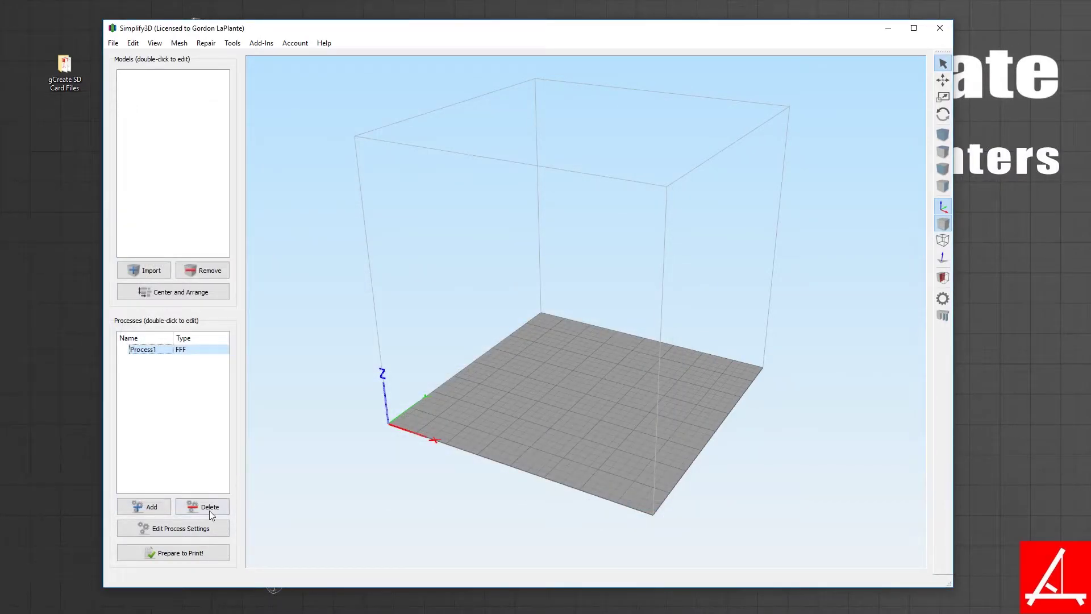
left_click(209, 508)
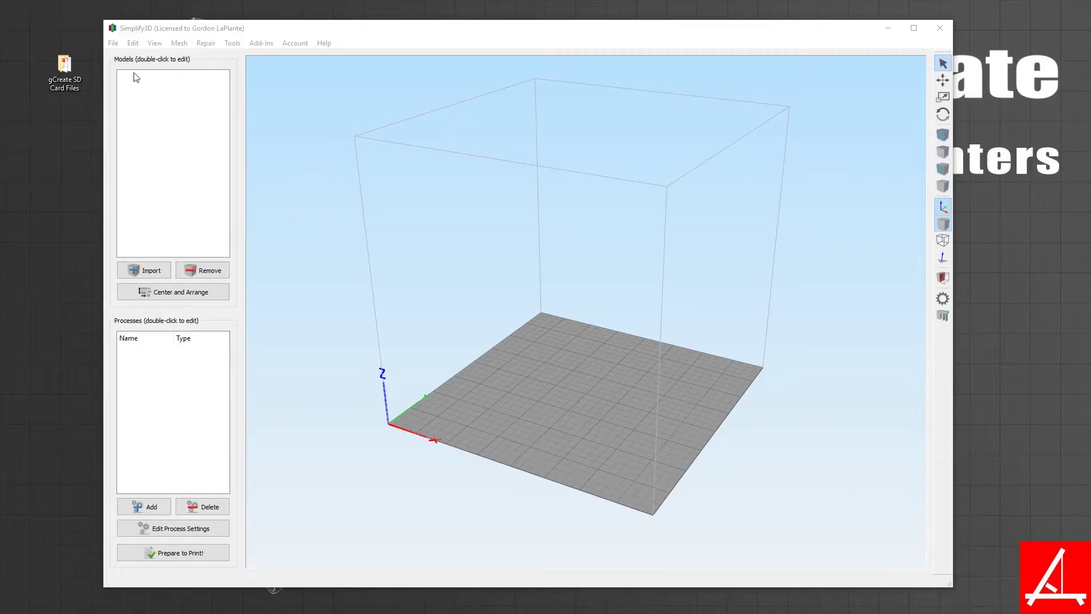
- Import both gMax 1.5 XT+ .fff profiles from Slicing Configuration Files\Simplify3D
left_click(114, 43)
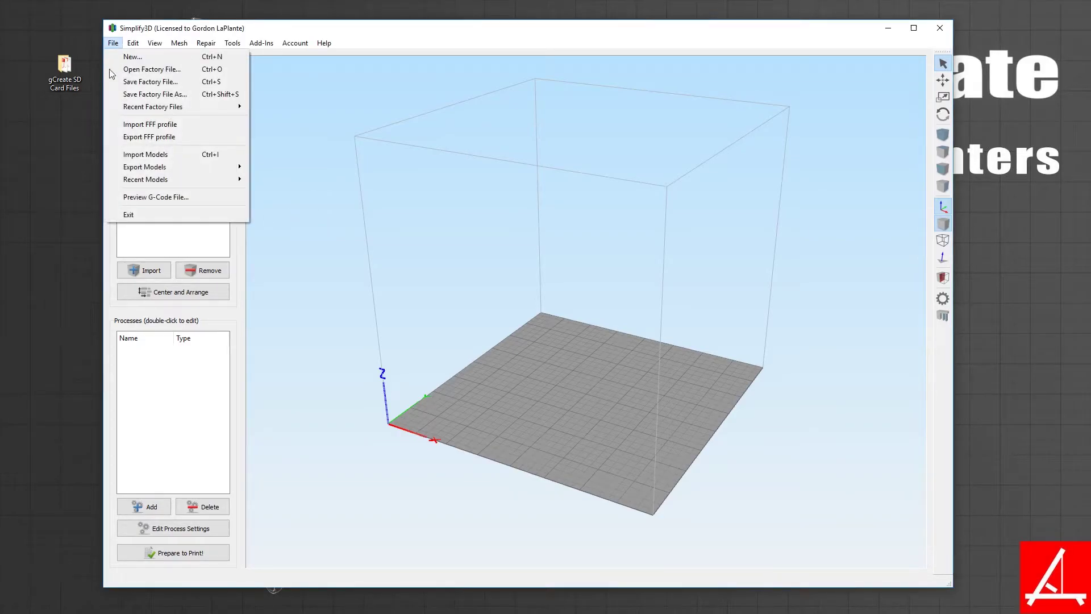
left_click(152, 125)
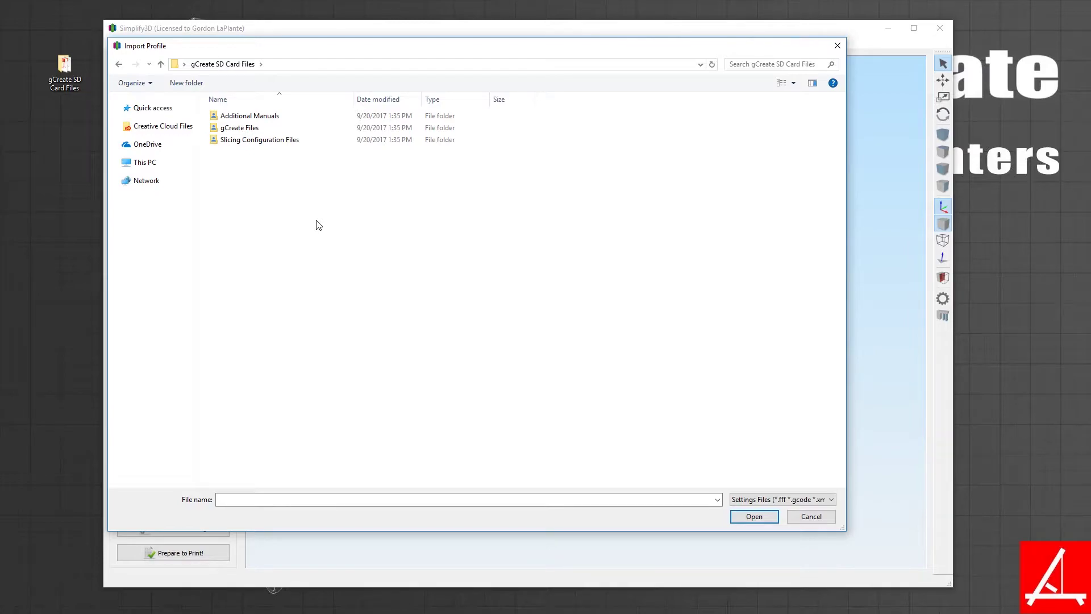
double_click(239, 142)
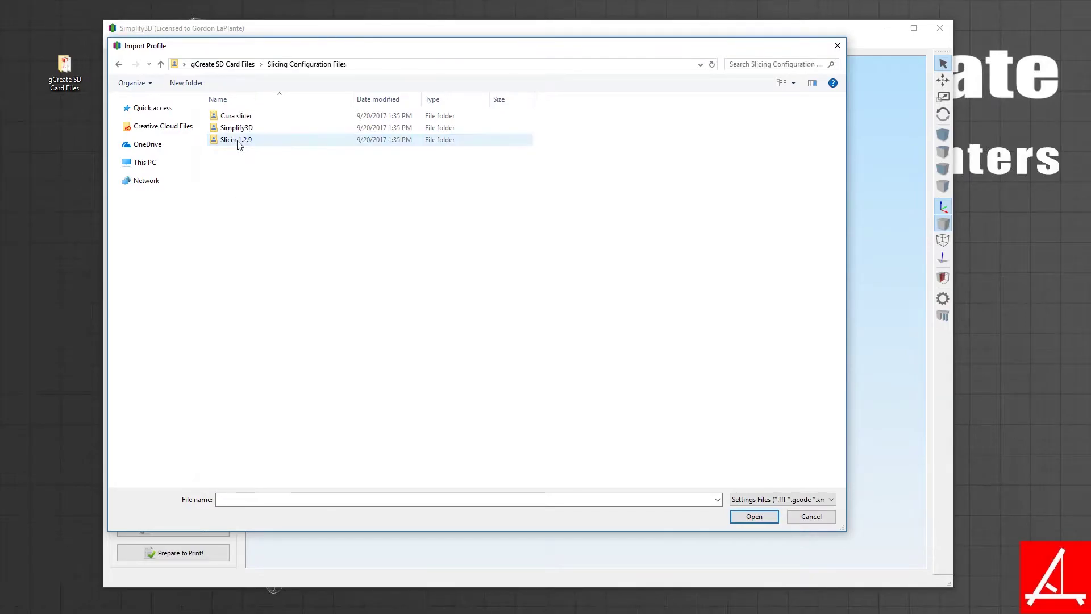
double_click(244, 129)
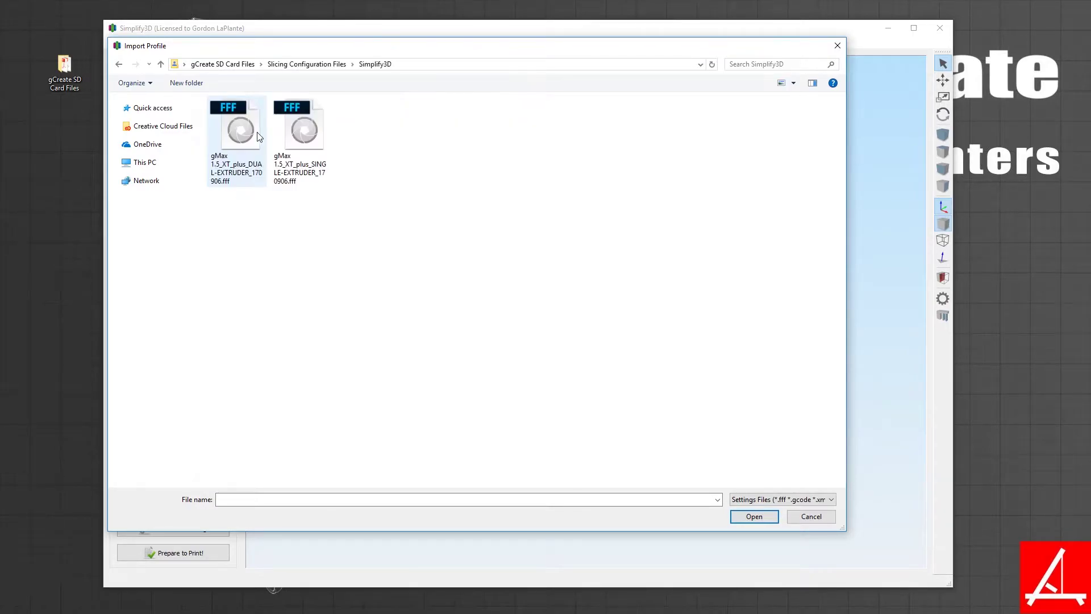
left_click_drag(363, 283, 262, 178)
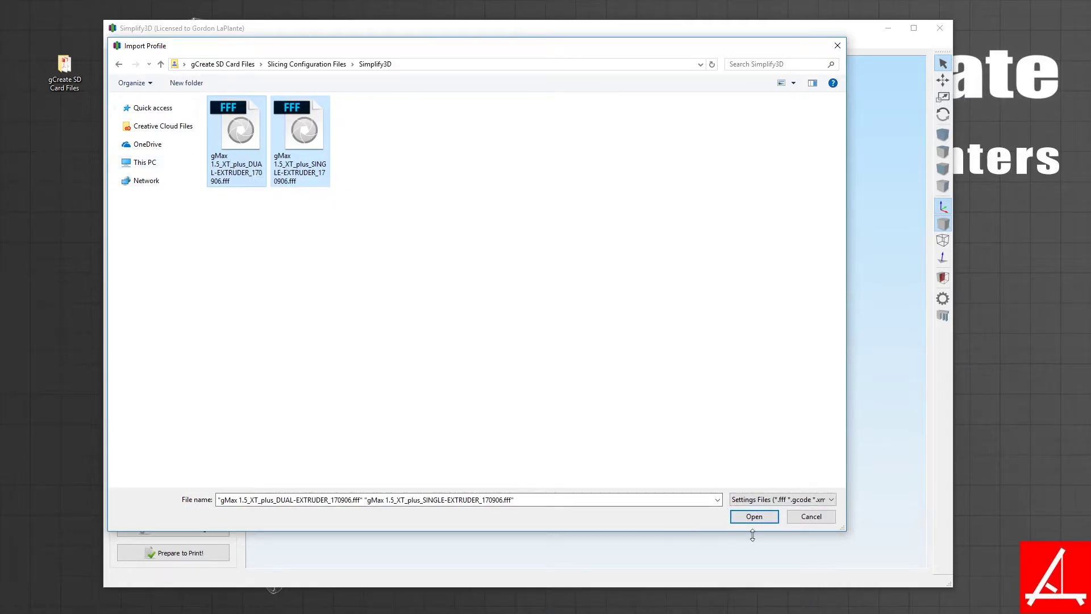
left_click(754, 516)
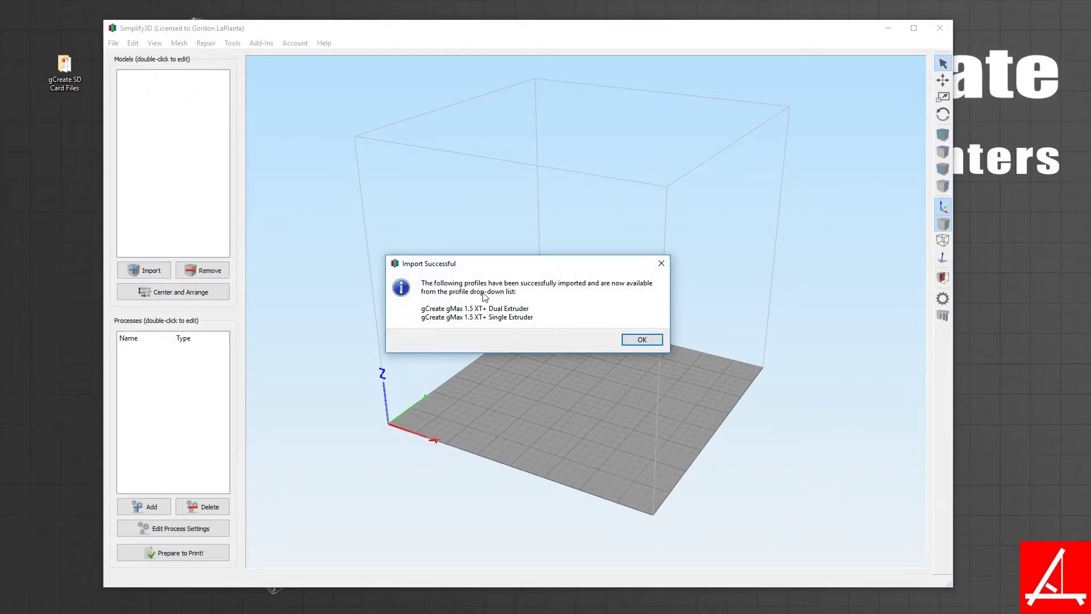
left_click(640, 341)
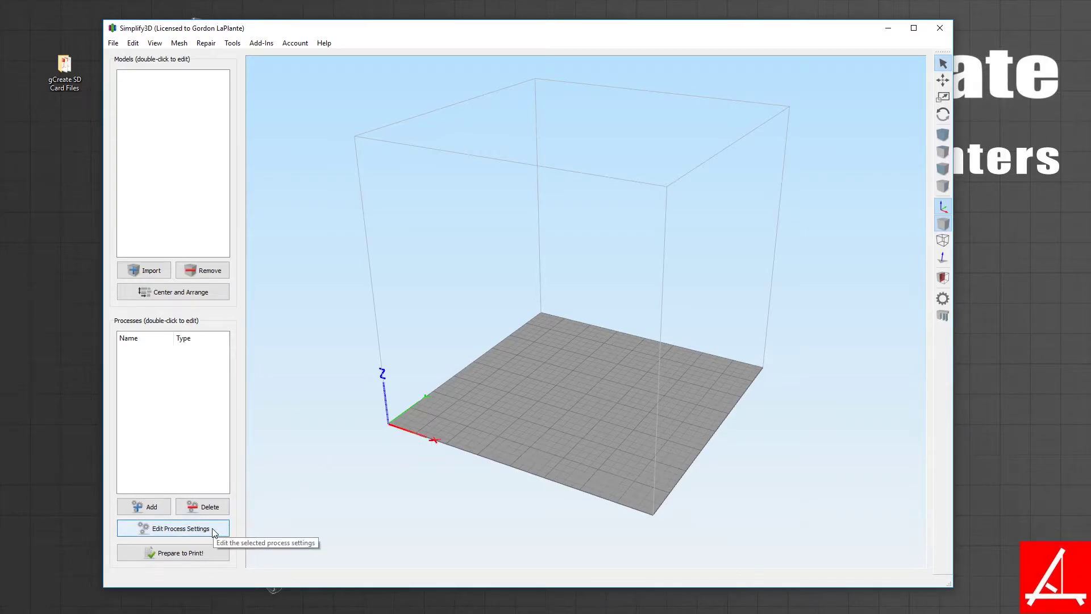
- Add Process1 using the gCreate gMax 1.5 XT+ Single Extruder profile
left_click(151, 507)
left_click(222, 138)
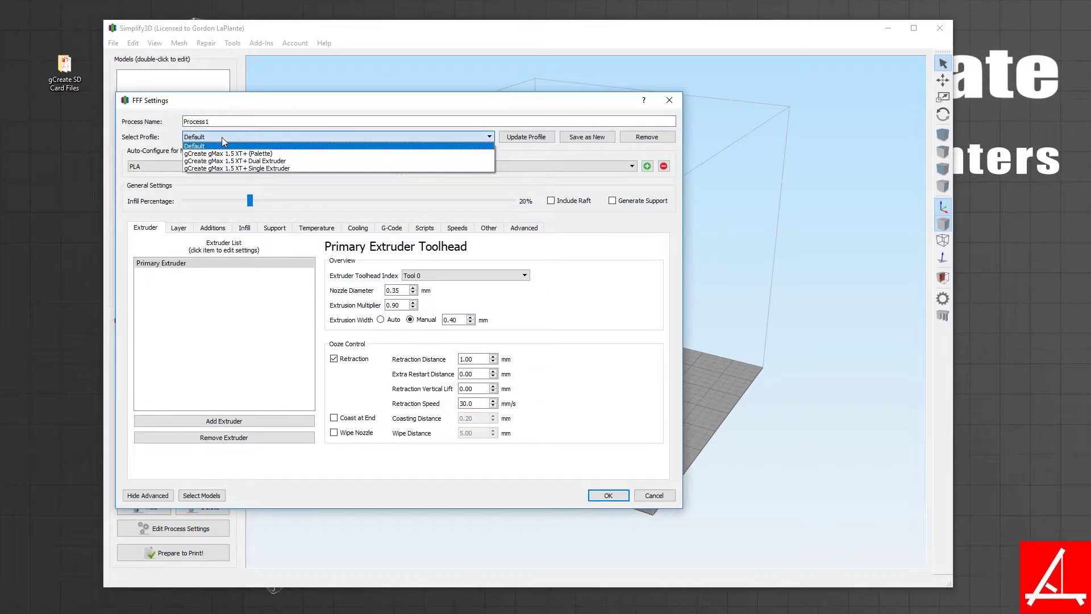
left_click(232, 167)
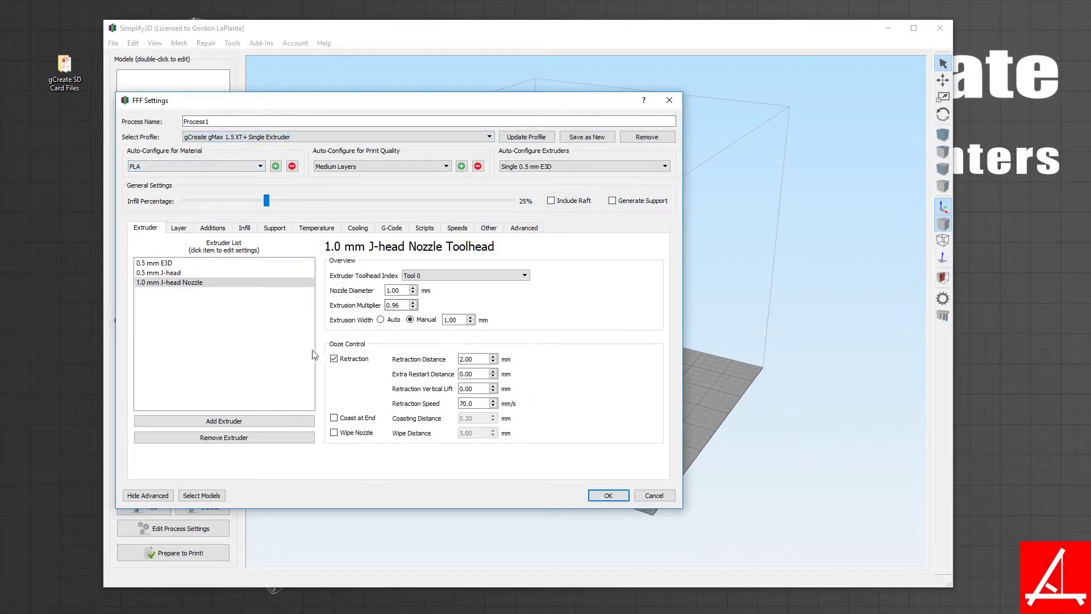
left_click(607, 496)
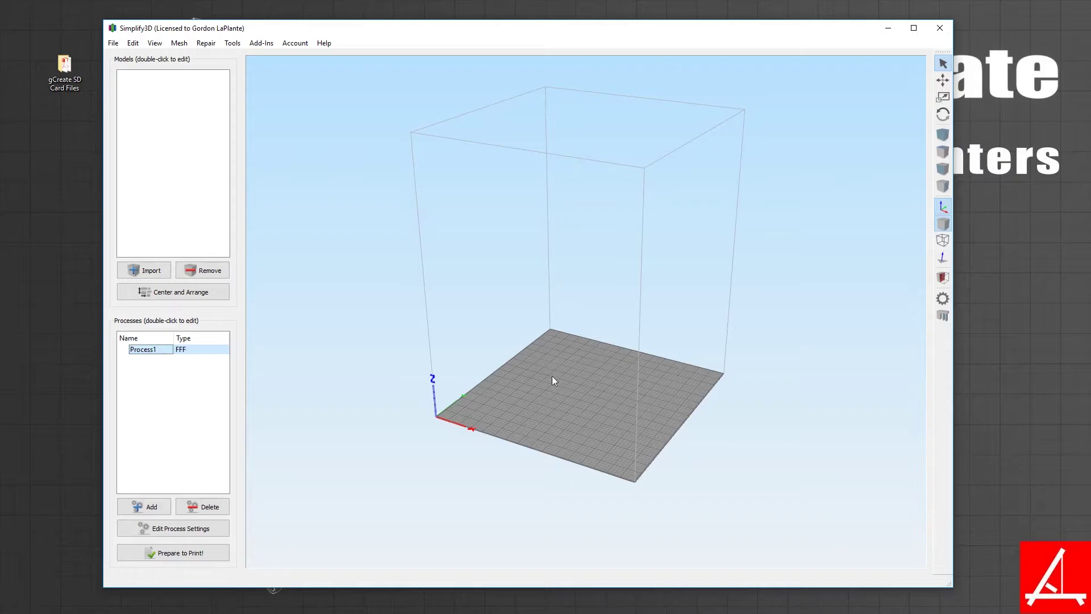
- Add the gmax XT+ STL from Slicing Configuration Files\Simplify3D as the Machine printer model
mouse_move(549, 383)
left_mouse_down()
mouse_move(529, 368)
mouse_move(534, 377)
left_mouse_up()
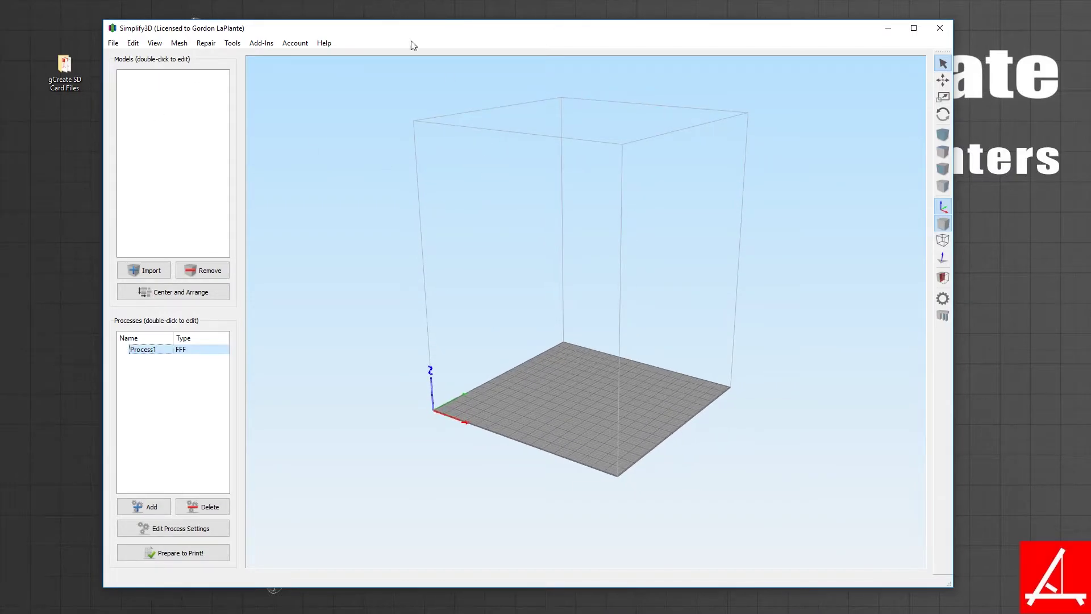
left_click(233, 43)
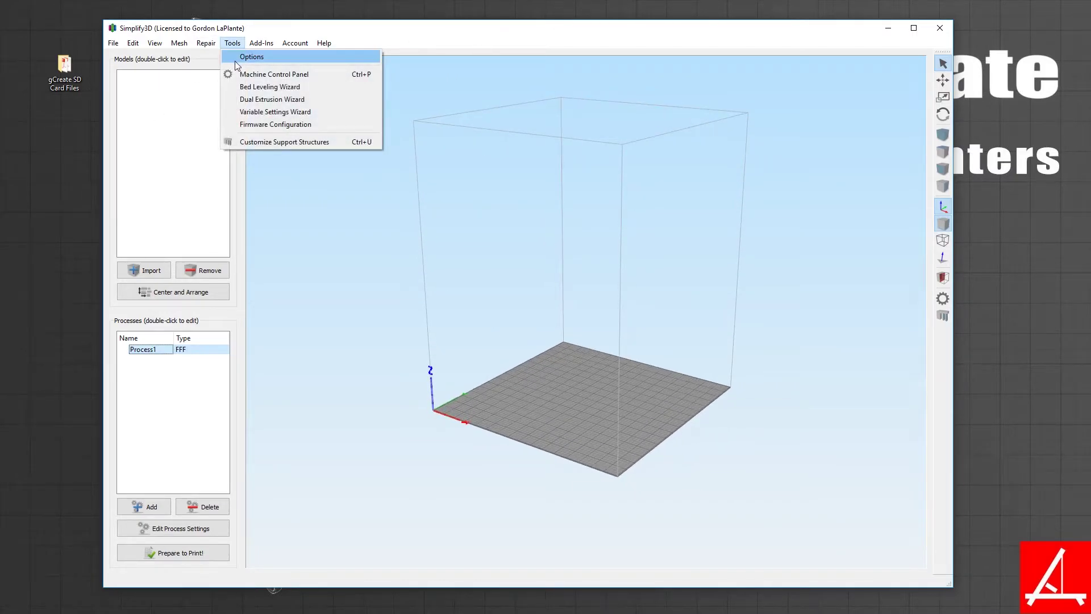
left_click(236, 61)
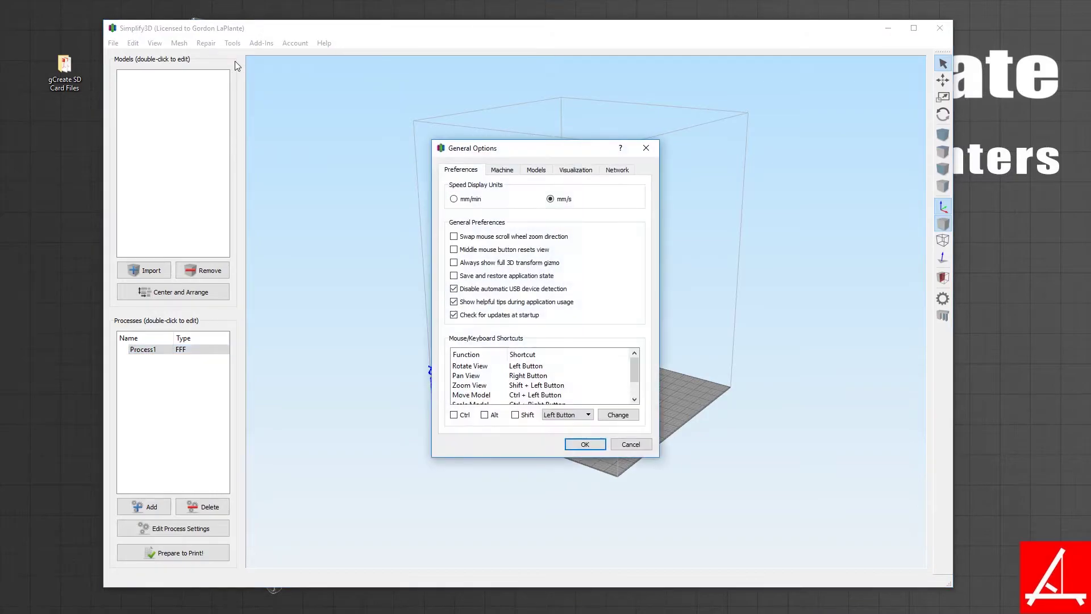
left_click(503, 170)
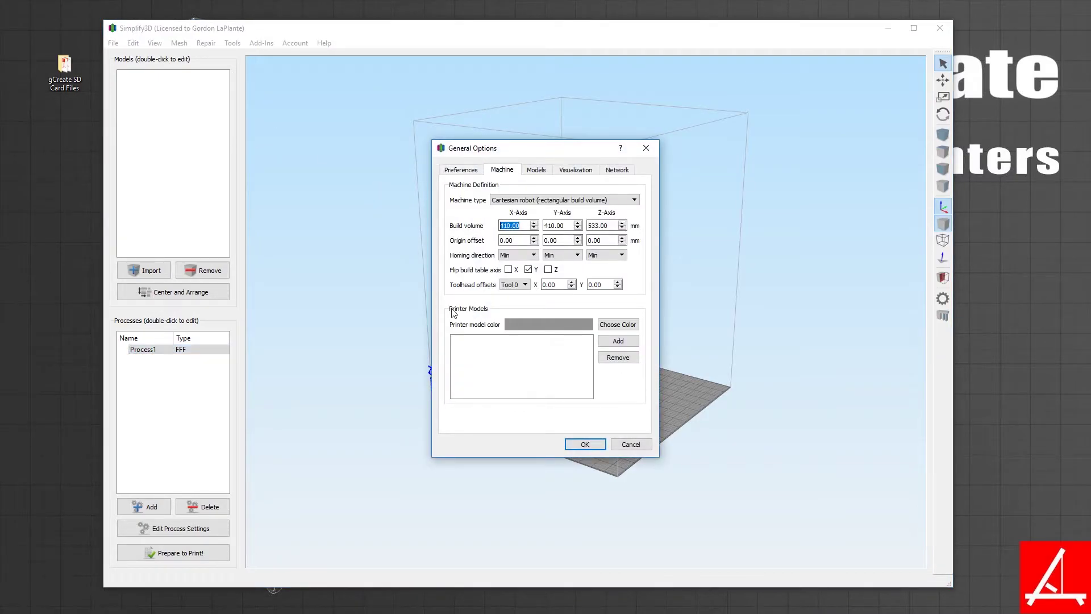
left_click(615, 341)
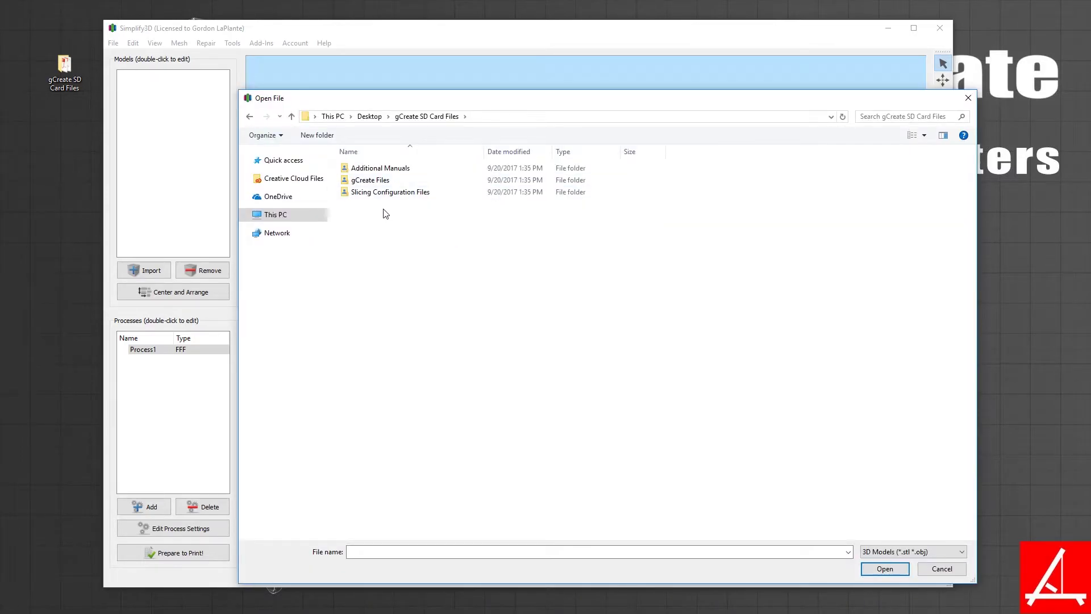
double_click(362, 195)
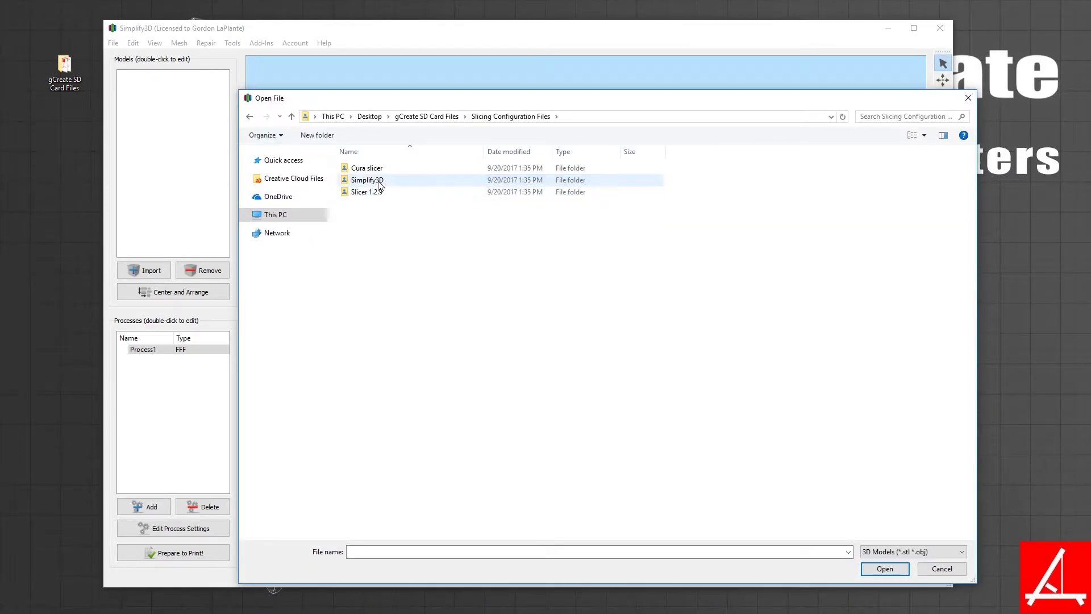
double_click(367, 180)
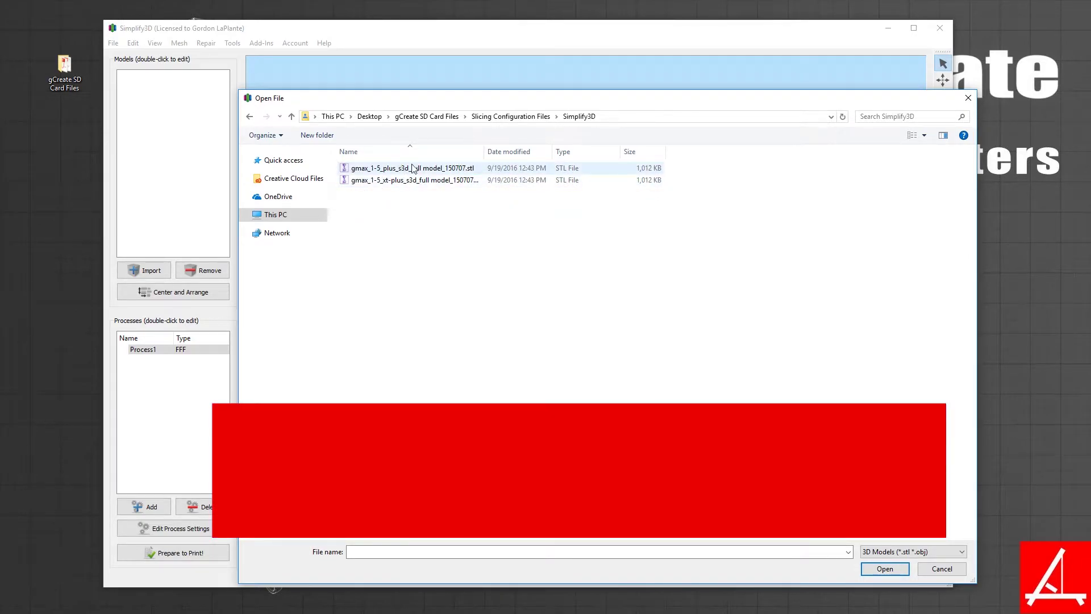
double_click(420, 181)
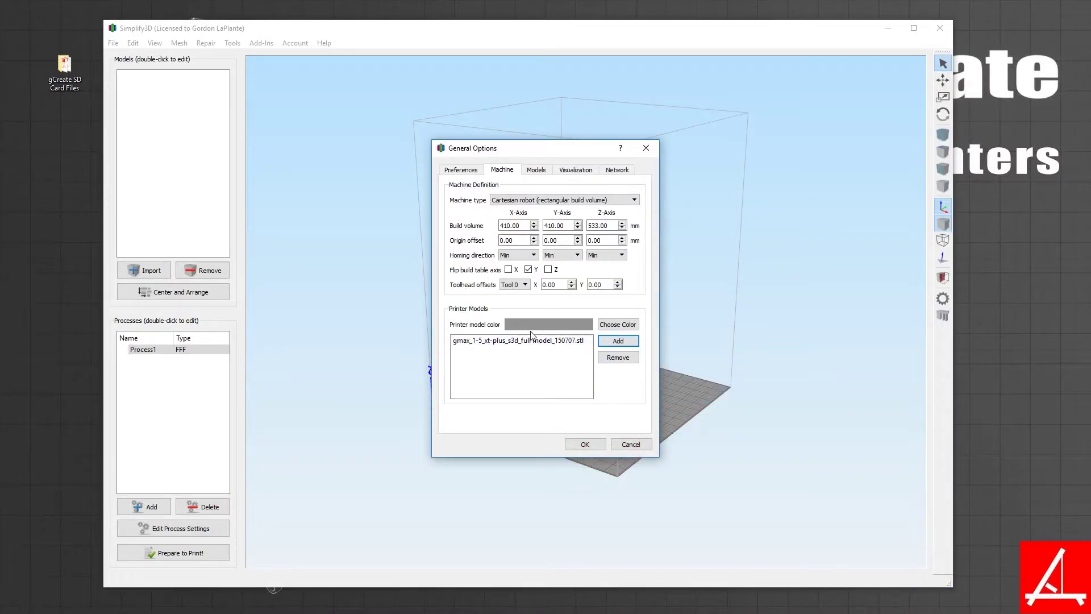
left_click(589, 444)
- Orbit the view to inspect the gMax printer frame from above and diagonally
left_click_drag(569, 463, 607, 472)
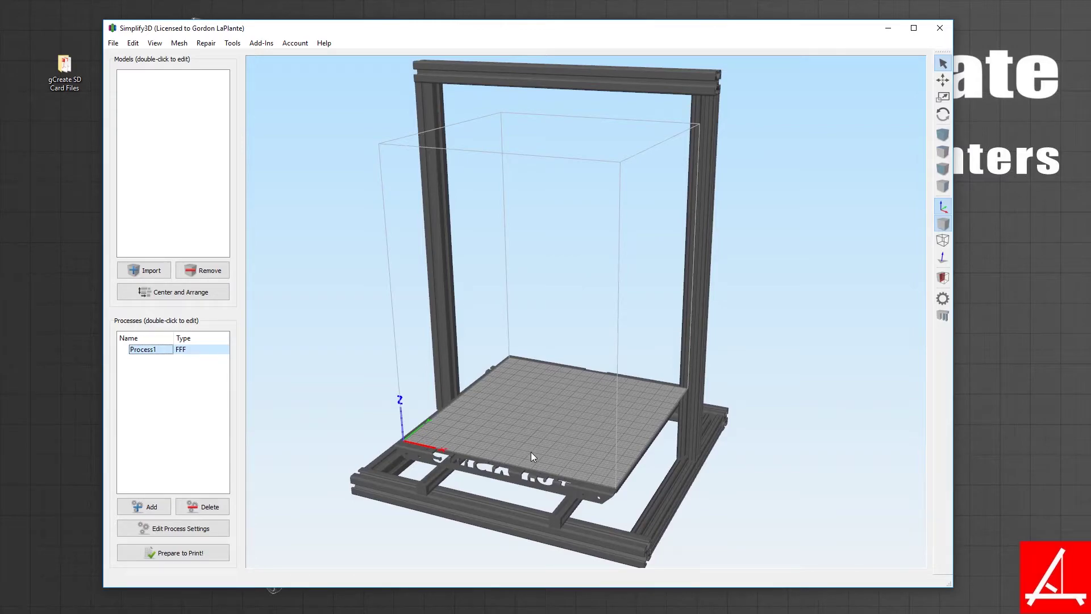
left_click_drag(557, 452, 540, 455)
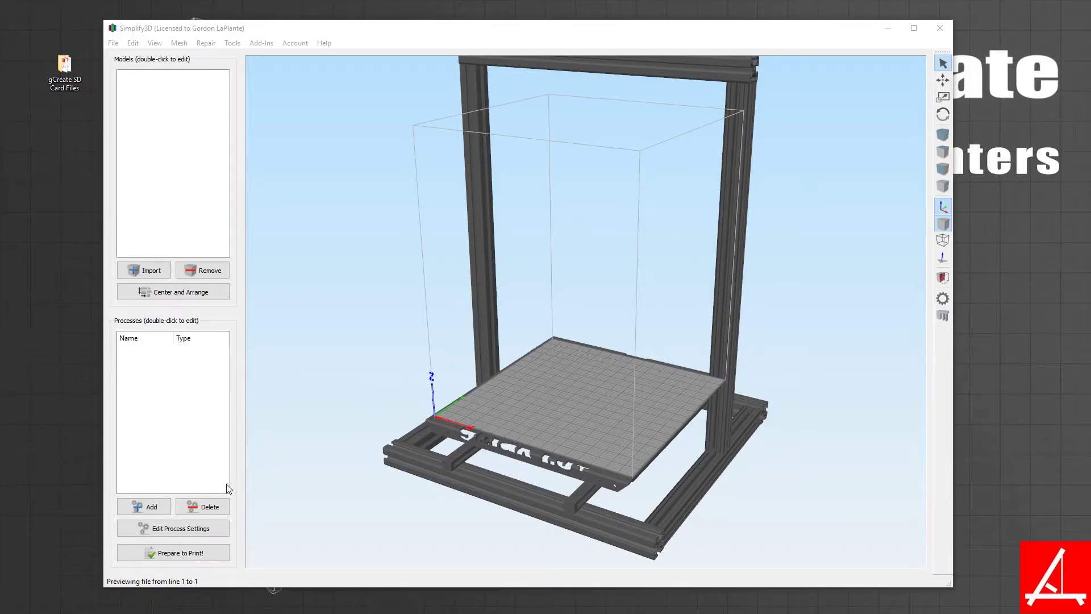
- Create a process on the gMax 1.5 XT+ Single Extruder profile with Single 0.5 mm E3D extruders
left_click(152, 508)
left_click_drag(313, 106, 347, 107)
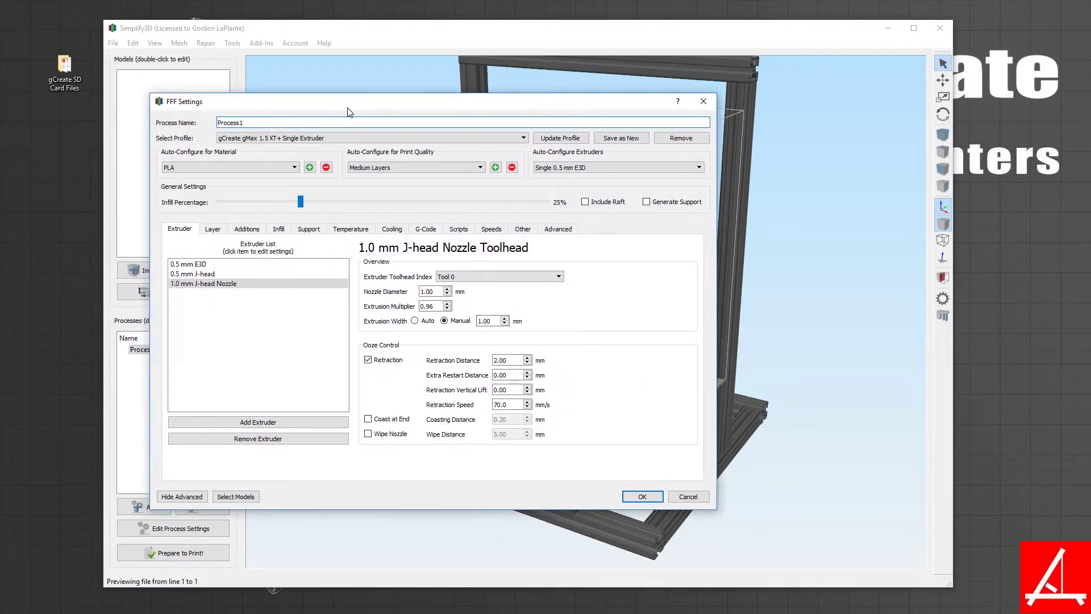
left_click(327, 138)
left_click(317, 169)
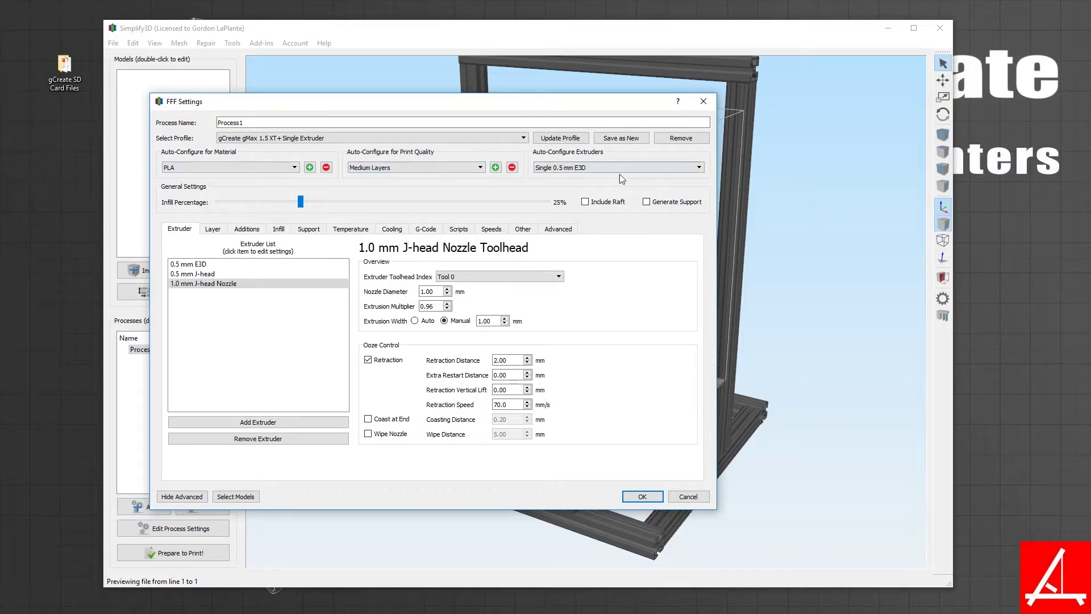
left_click(604, 169)
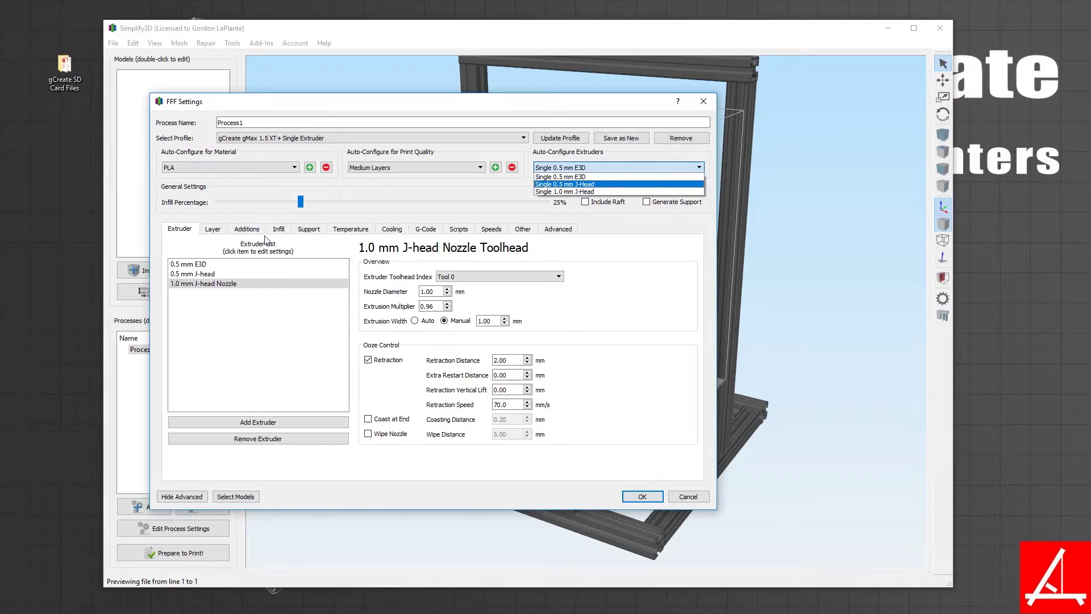
left_click(585, 176)
left_click(263, 332)
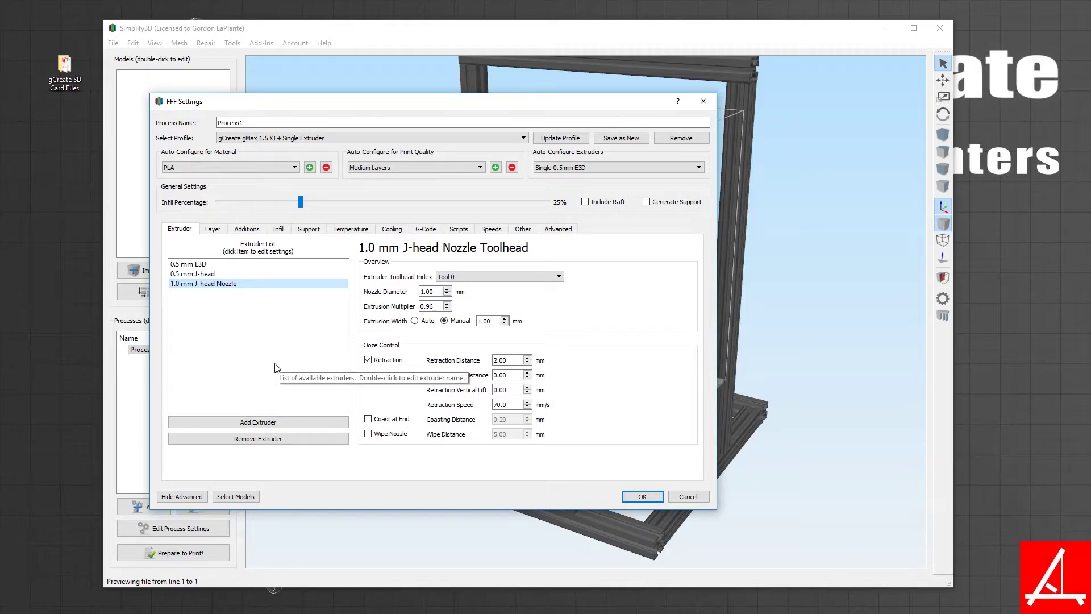
- Add a new extruder named 0.8mm E3D to the process
left_click(247, 423)
key("ctrl+a")
type("0")
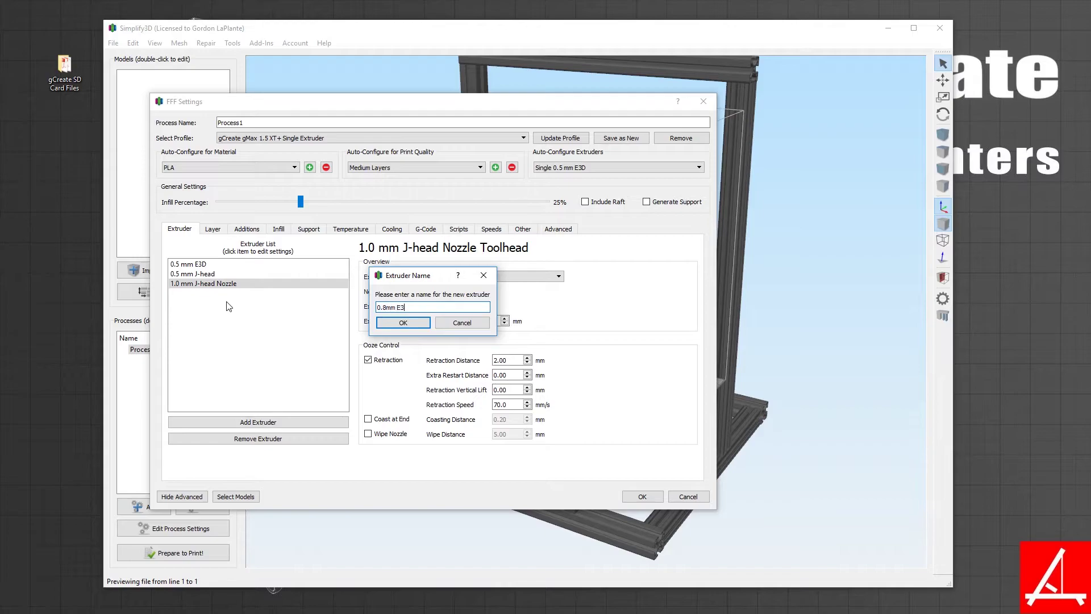
left_click(403, 322)
- Set its nozzle diameter and extrusion width to 0.8 and extrusion multiplier to 0.98
double_click(432, 291)
type(".8")
double_click(486, 321)
type(".8")
double_click(430, 307)
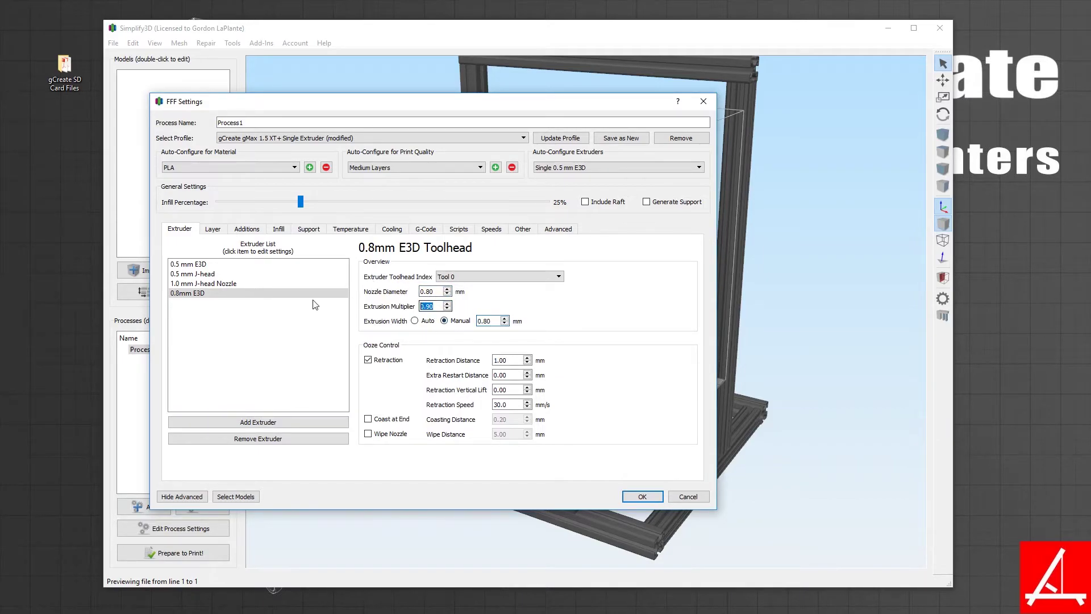
type(".")
key("Tab")
left_click_drag(335, 104, 341, 96)
left_click(212, 258)
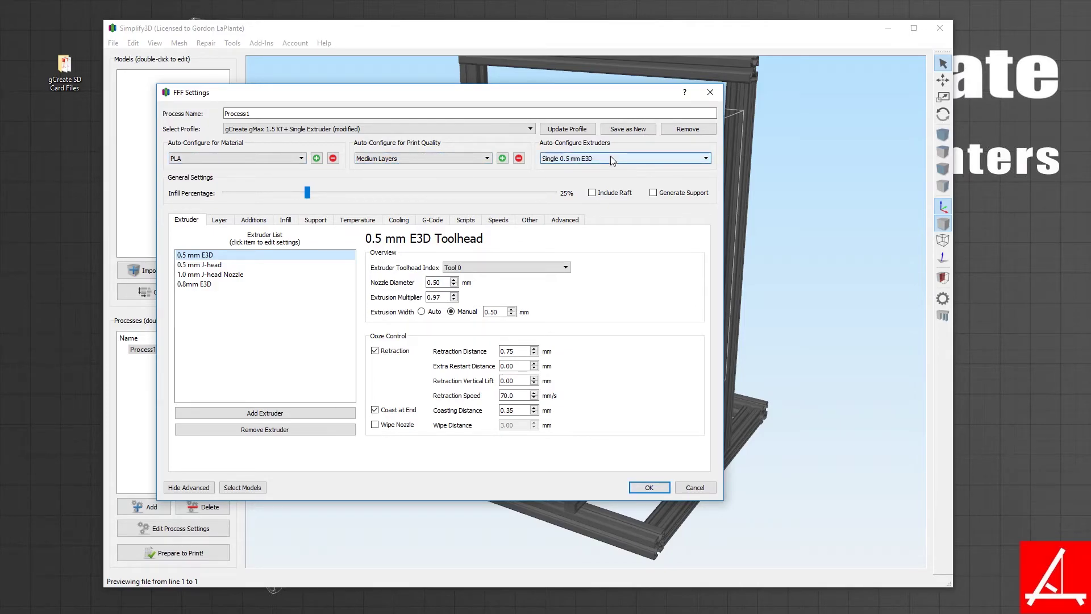
- Confirm the FFF Settings and browse to gCreate SD Card Files > gCreate Files in Explorer
left_click(648, 486)
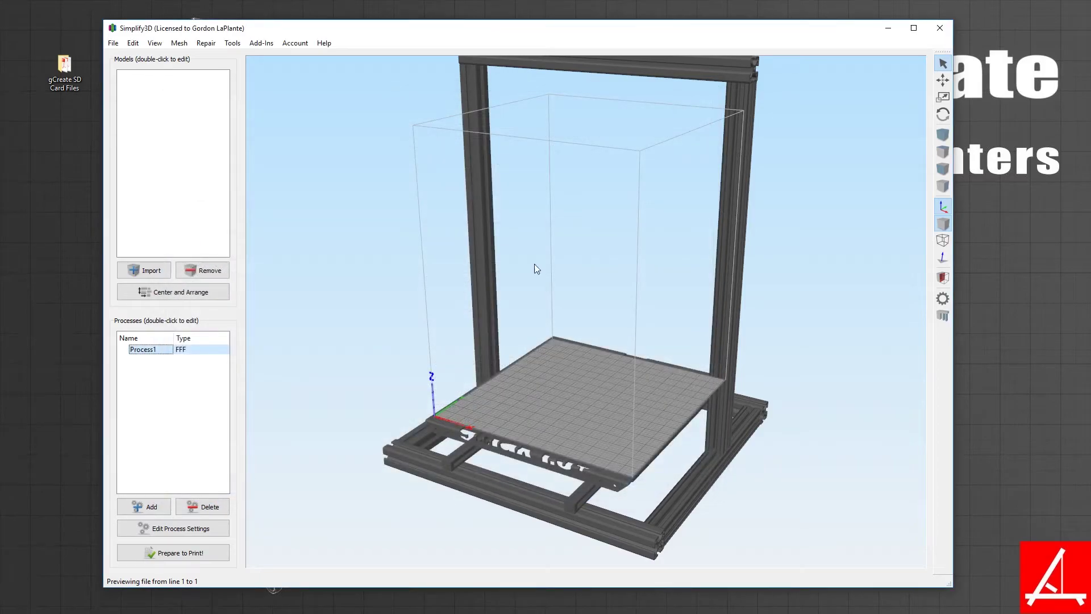
left_click(59, 66)
double_click(59, 66)
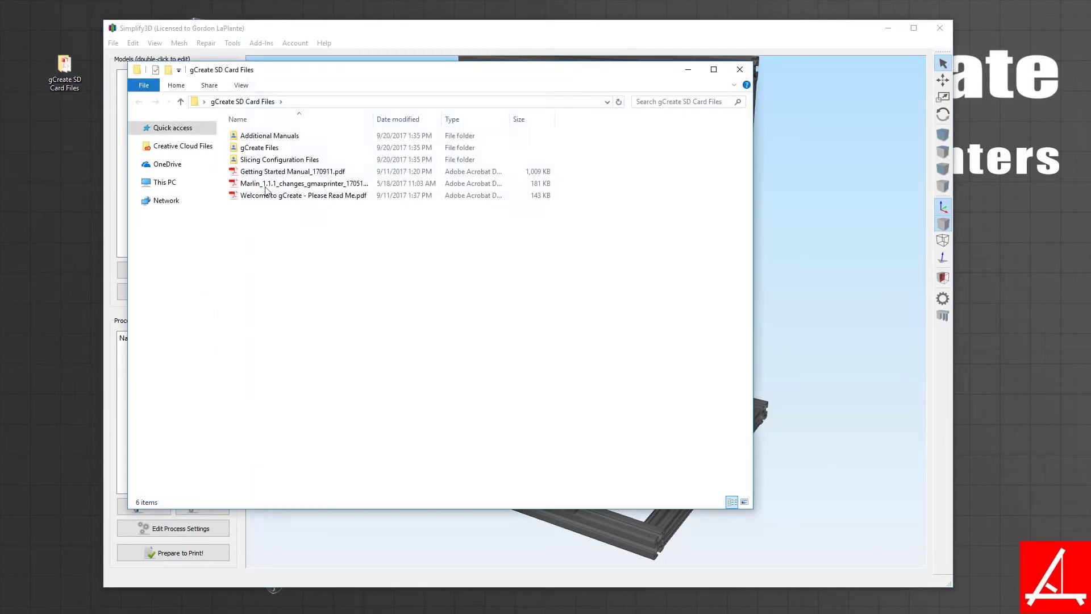
left_click(265, 149)
double_click(266, 149)
- Drop g_logo_icon_short print.stl from the stl Files folder onto the Simplify3D build plate
left_click_drag(280, 69, 181, 57)
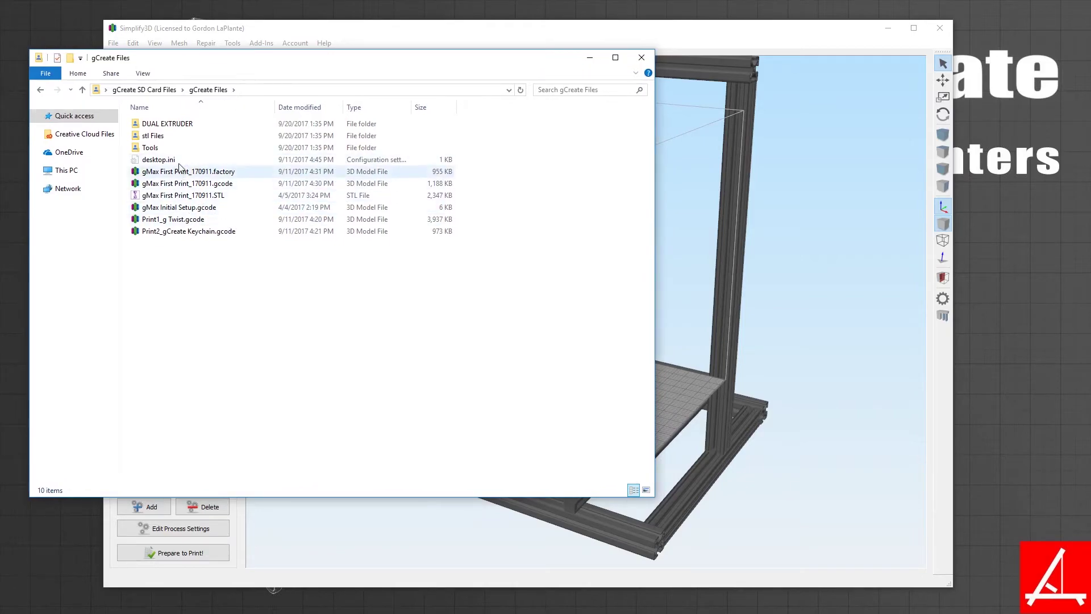
double_click(166, 136)
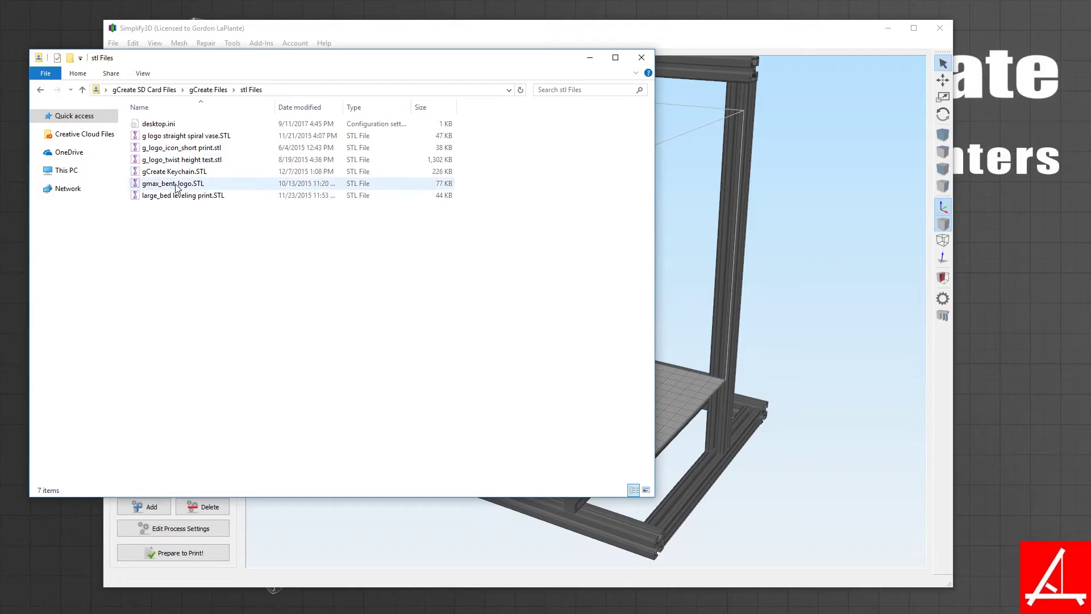
left_click_drag(193, 150, 721, 441)
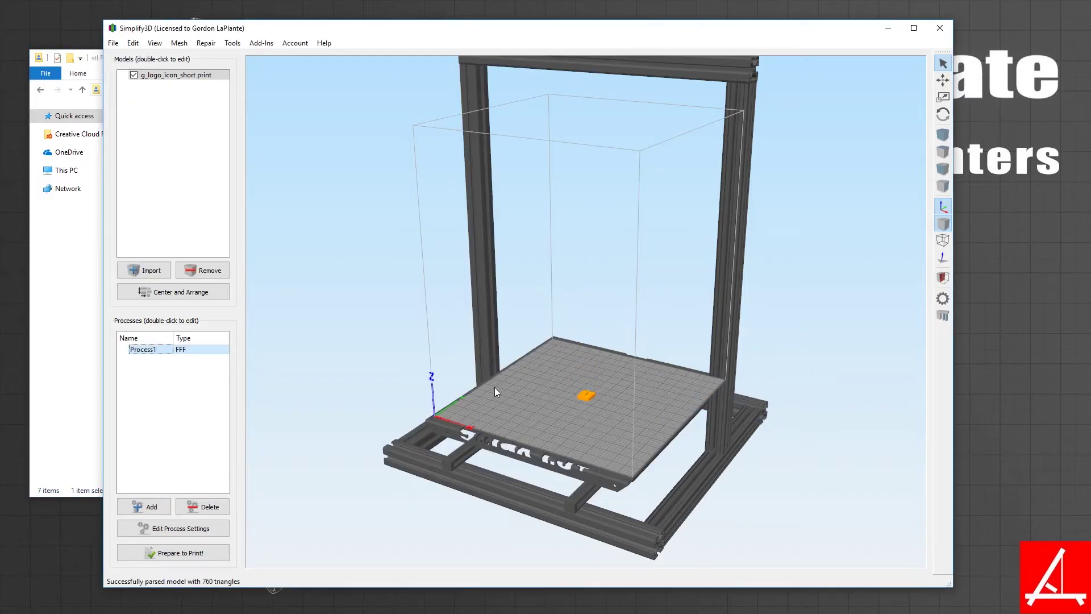
- Centre the g model in the view and slice it with Prepare to Print!
left_click_drag(497, 387, 626, 295)
scroll(557, 421, "up", 5)
scroll(529, 271, "up", 5)
left_click_drag(451, 305, 423, 303)
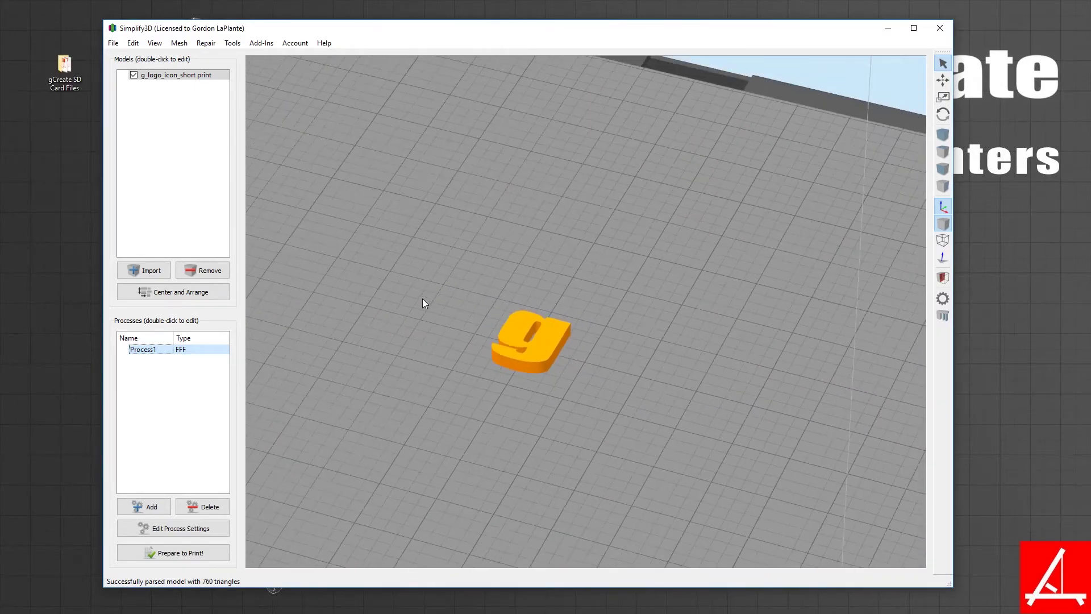
left_click(204, 549)
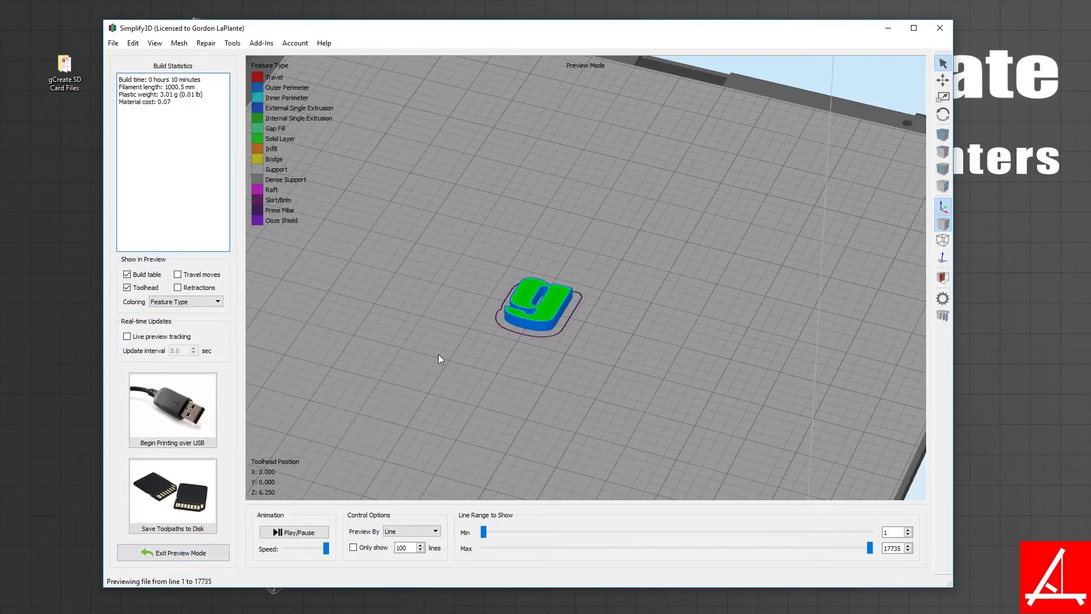
- Limit the preview to the lower toolpath layers, then restore the full 17735-line toolpath
scroll(736, 494, "up", 4)
mouse_move(868, 548)
left_mouse_down()
mouse_move(514, 553)
mouse_move(869, 548)
left_mouse_up()
left_click_drag(676, 449, 342, 486)
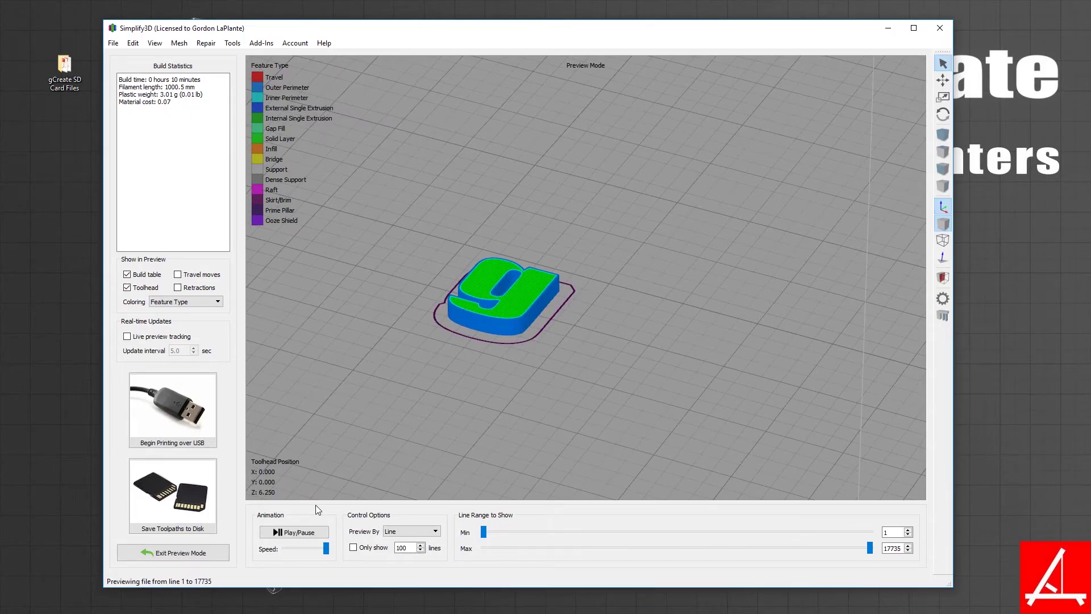
- Leave the preview and set Process1's print quality to Thin Layers, checking the layer settings
left_click(203, 552)
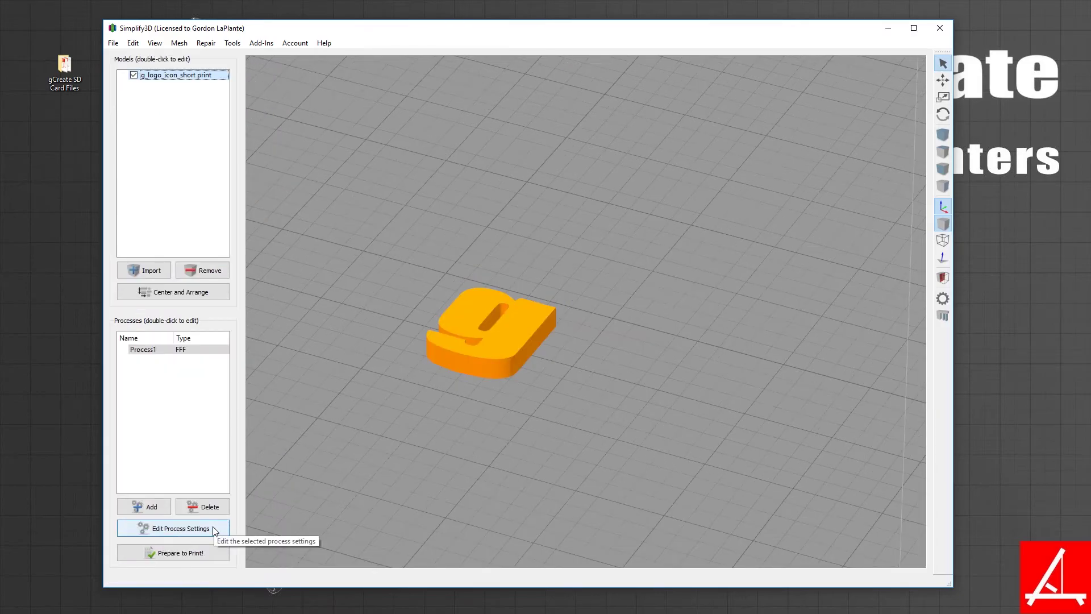
left_click(215, 530)
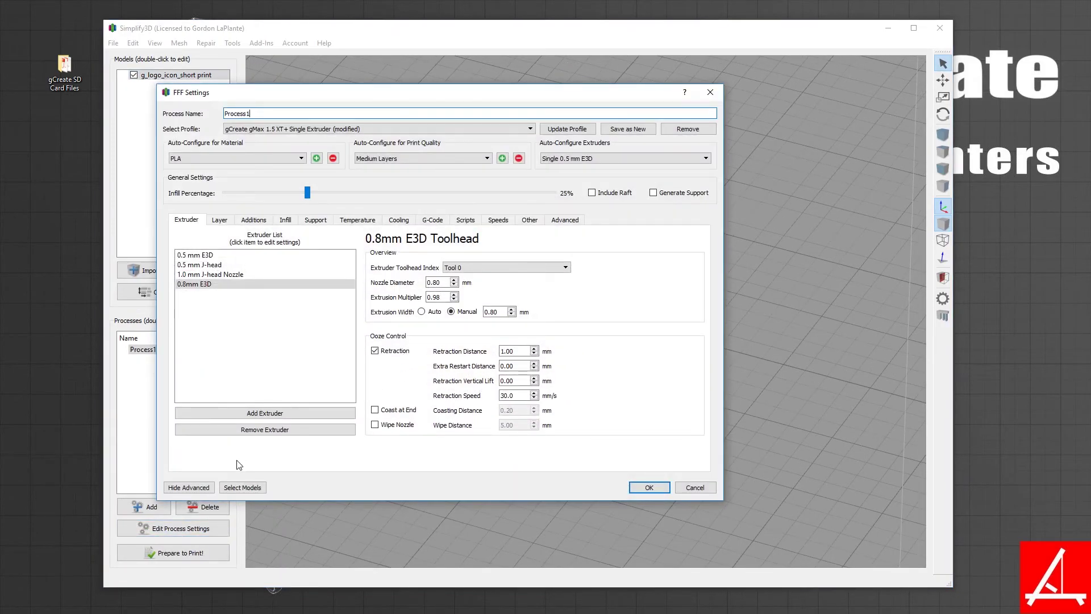
left_click(422, 158)
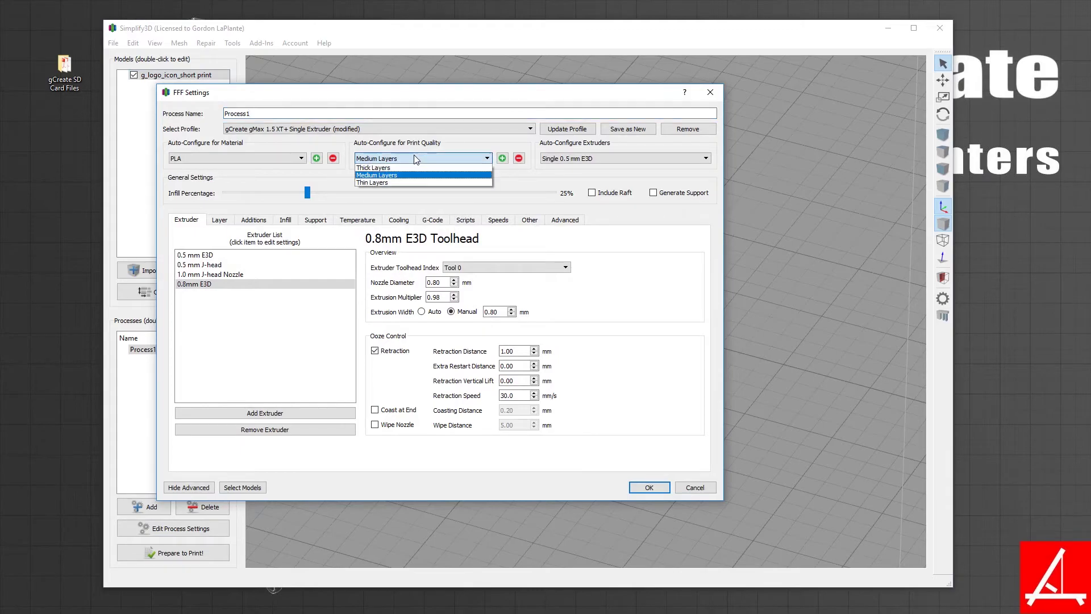
left_click(399, 182)
left_click(219, 220)
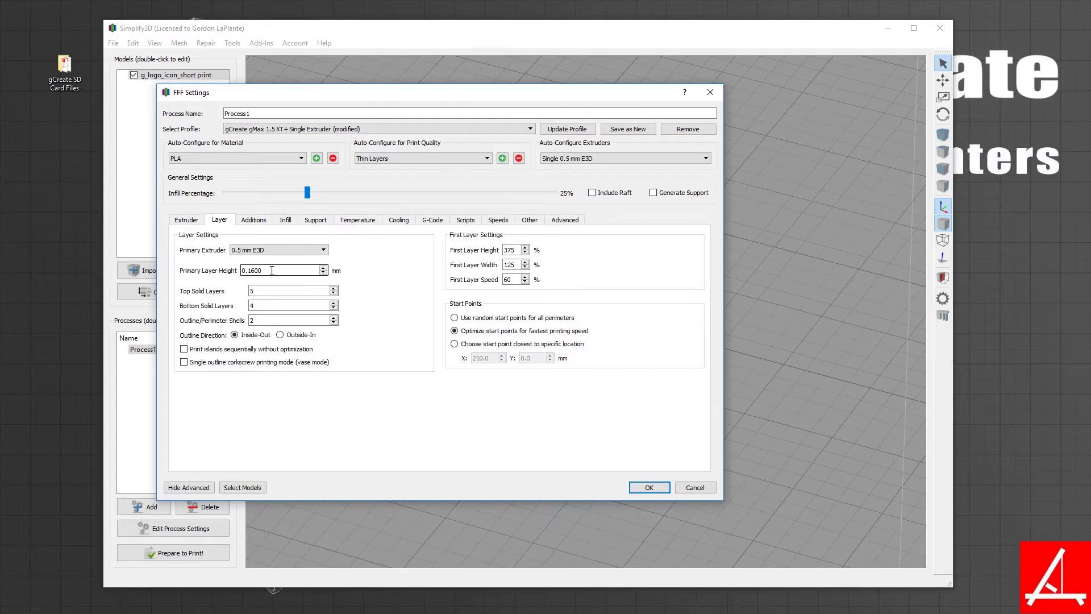
- Compare the Medium Layers and Thick Layers presets, then return to Thin Layers
left_click(420, 159)
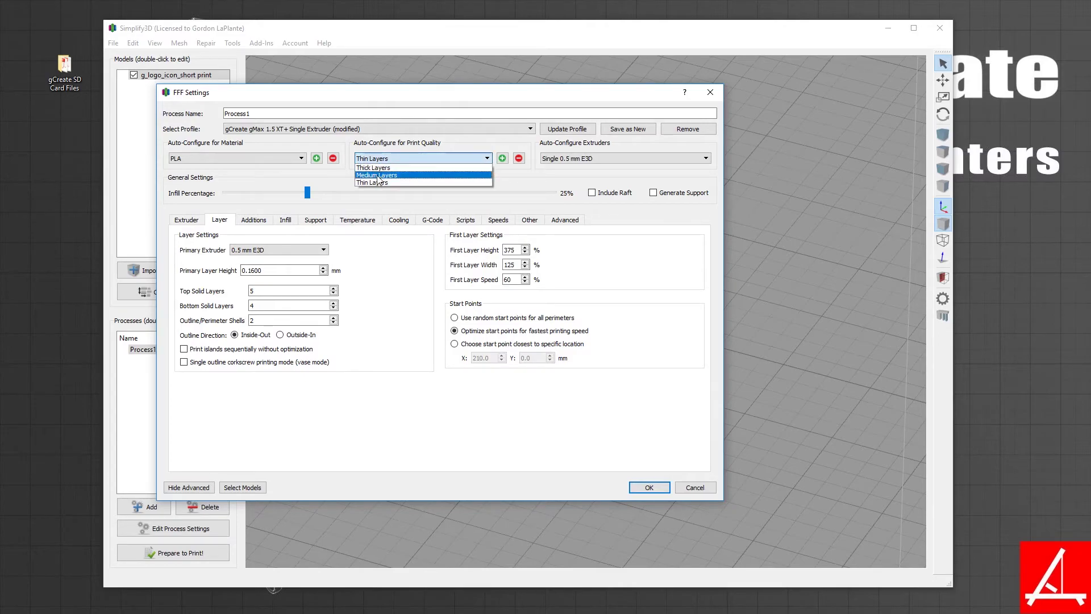
left_click(379, 175)
left_click(403, 161)
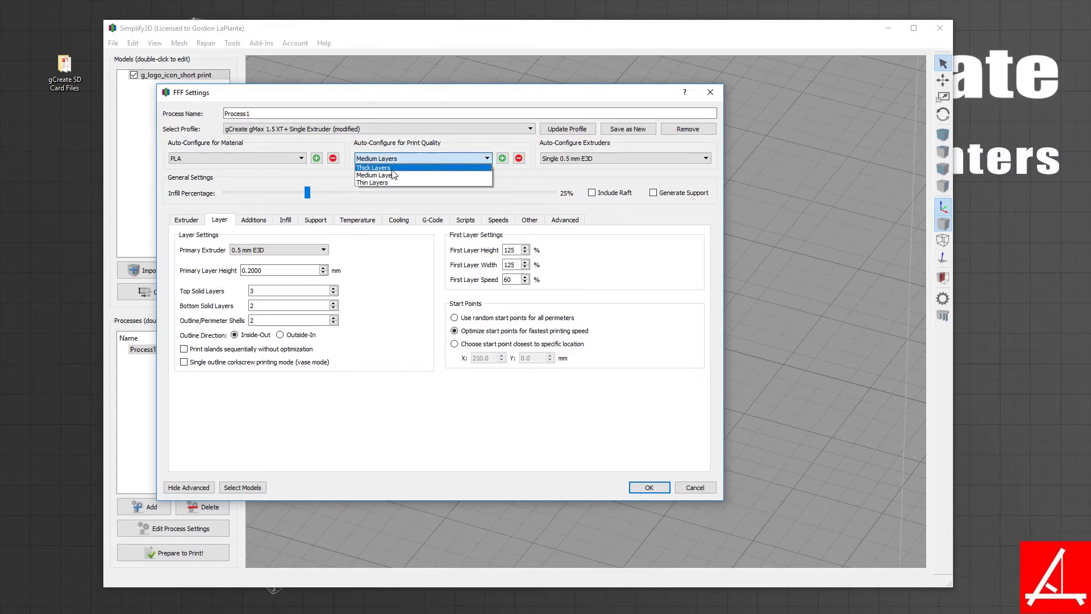
left_click(392, 162)
left_click(392, 159)
left_click(391, 182)
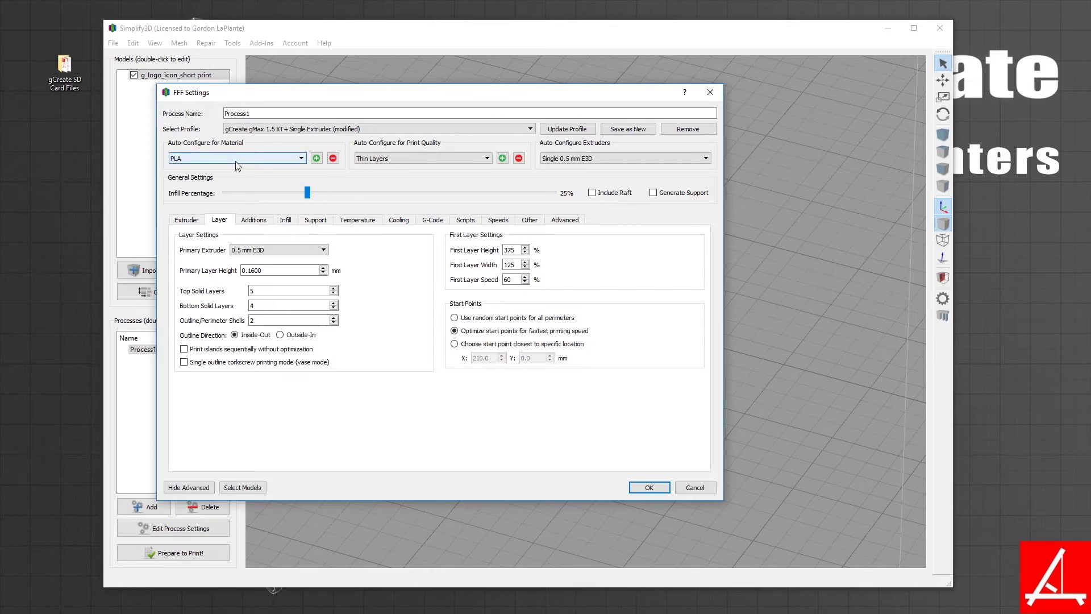
- Apply the Thin Layers settings and reslice, giving a 13-minute, 1153.9 mm filament estimate
left_click(649, 488)
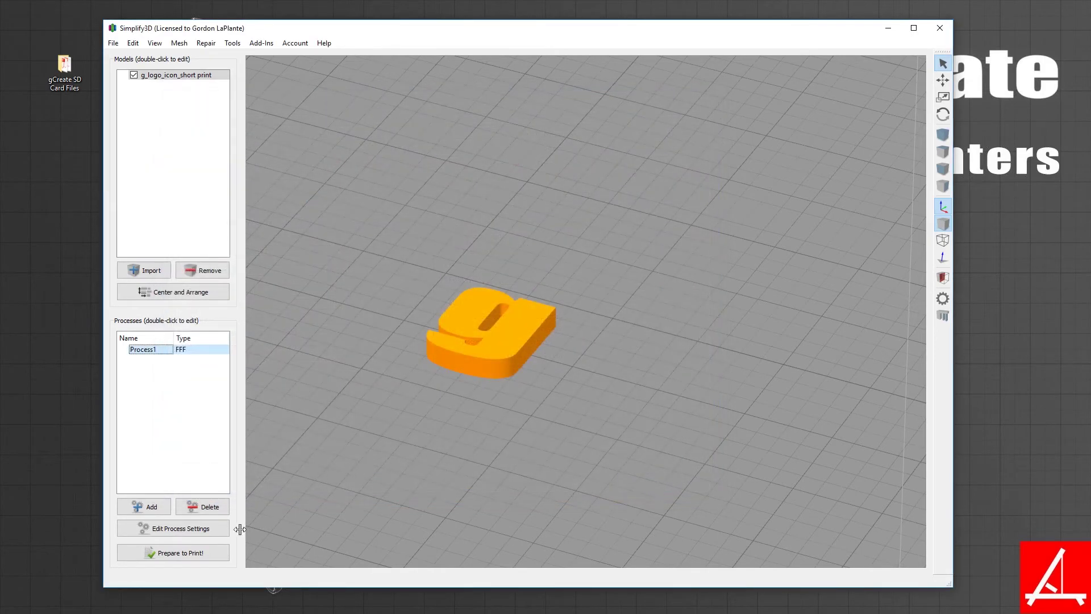
left_click(210, 551)
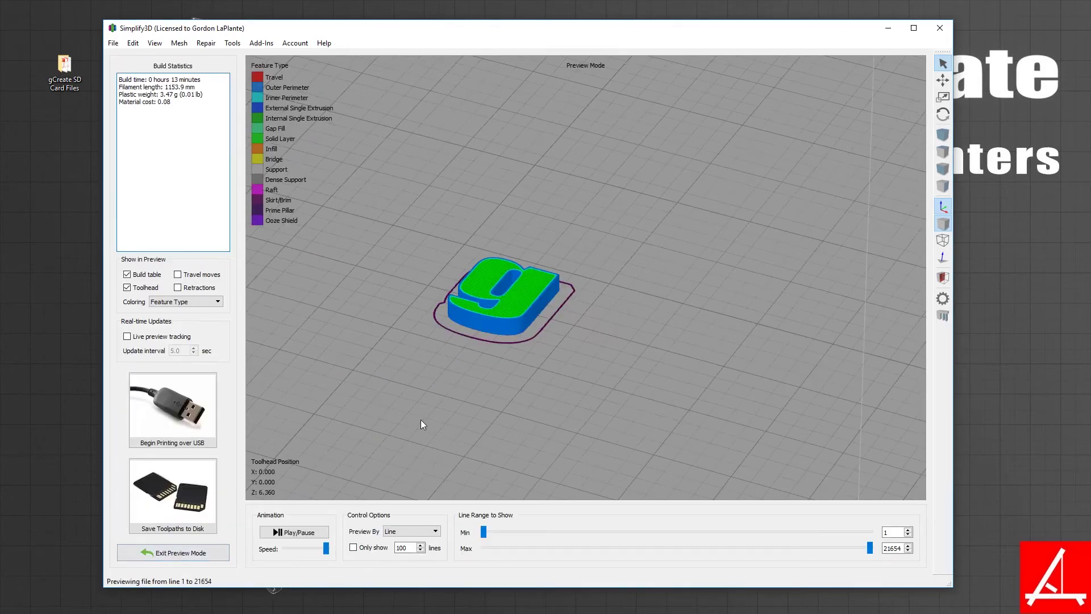
scroll(421, 425, "down", 5)
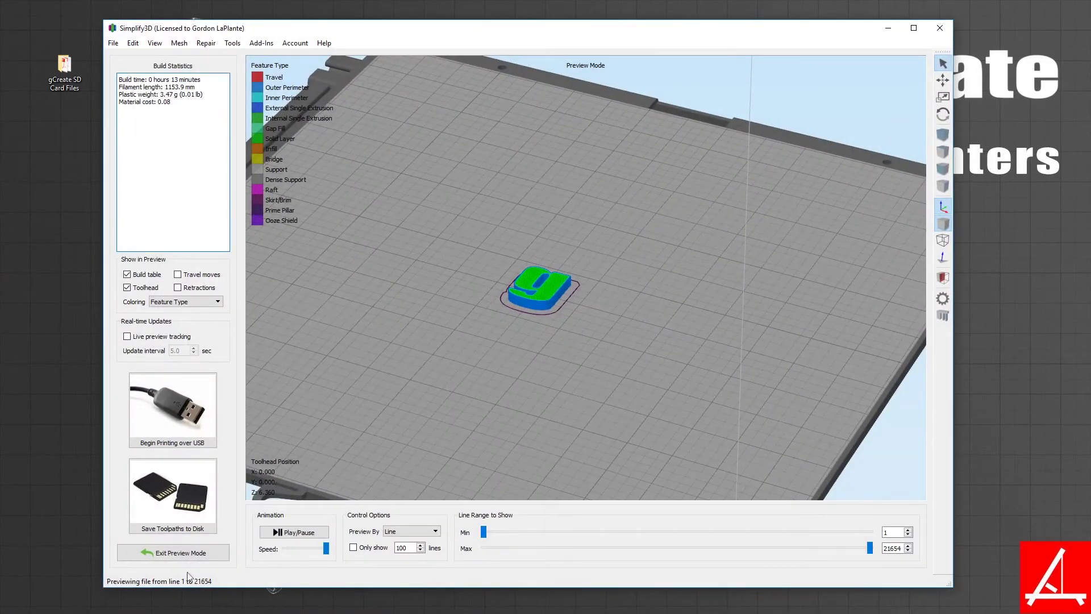
- Return to model view and orbit out to see the whole bed
left_click(177, 553)
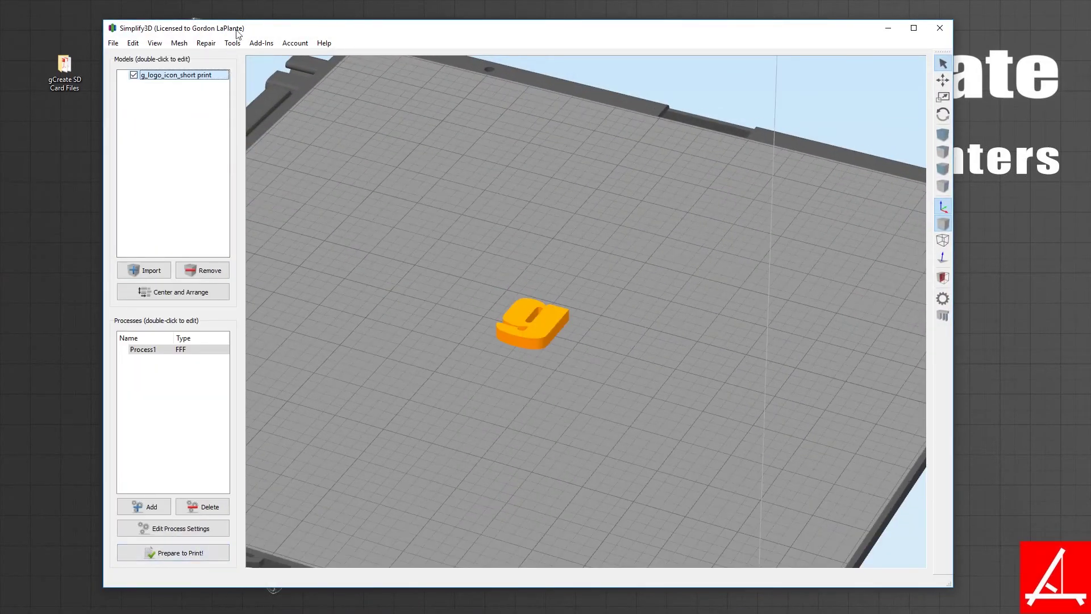
left_click_drag(293, 26, 274, 27)
left_click_drag(367, 260, 441, 349)
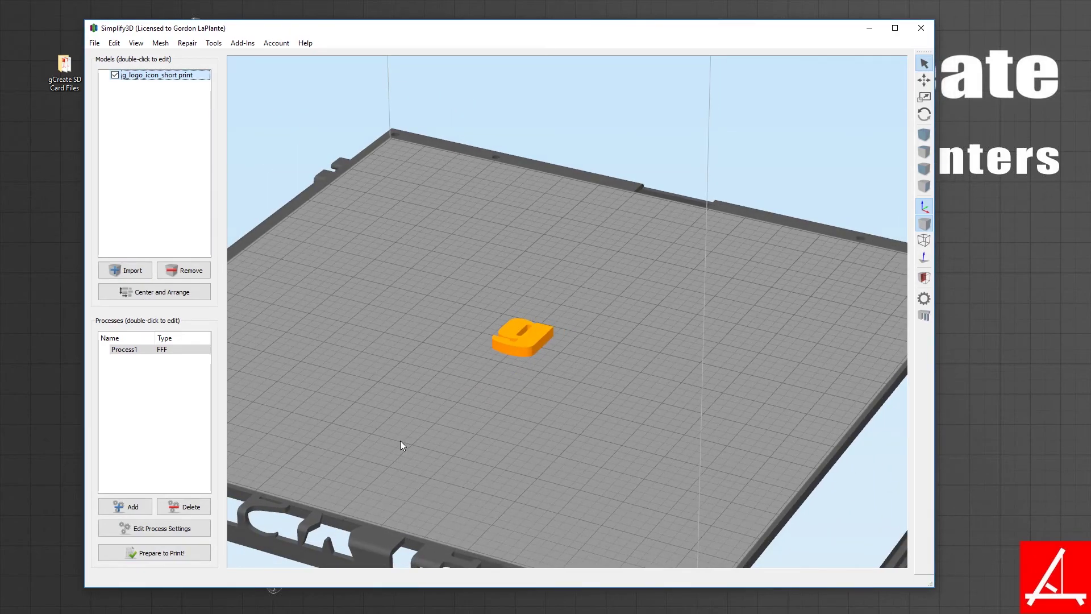
- Save the project as the factory file 'test g print' in gCreate SD Card Files
left_click(97, 46)
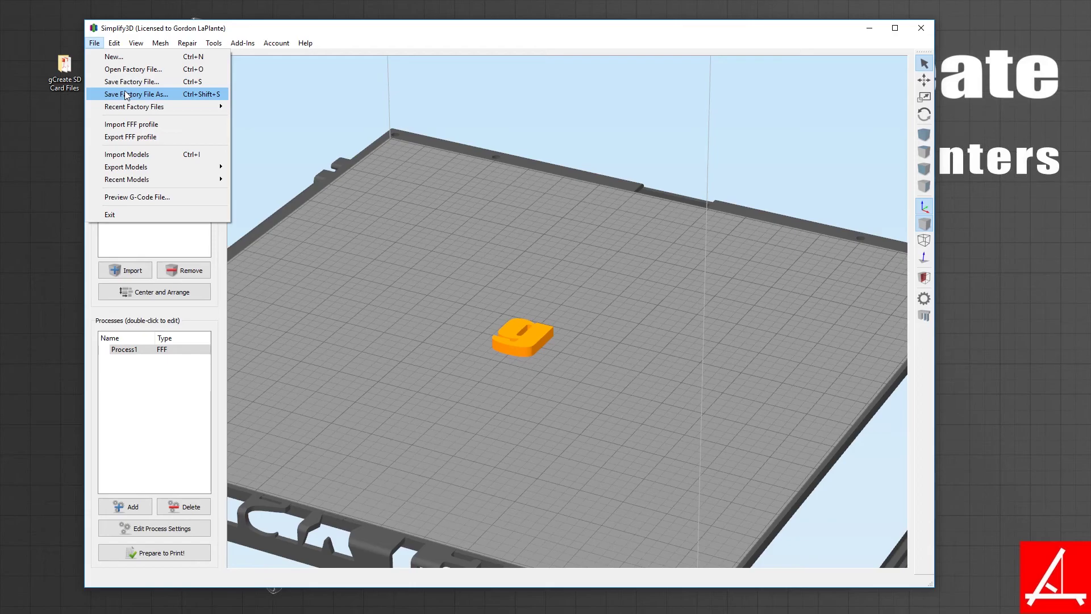
key("Escape")
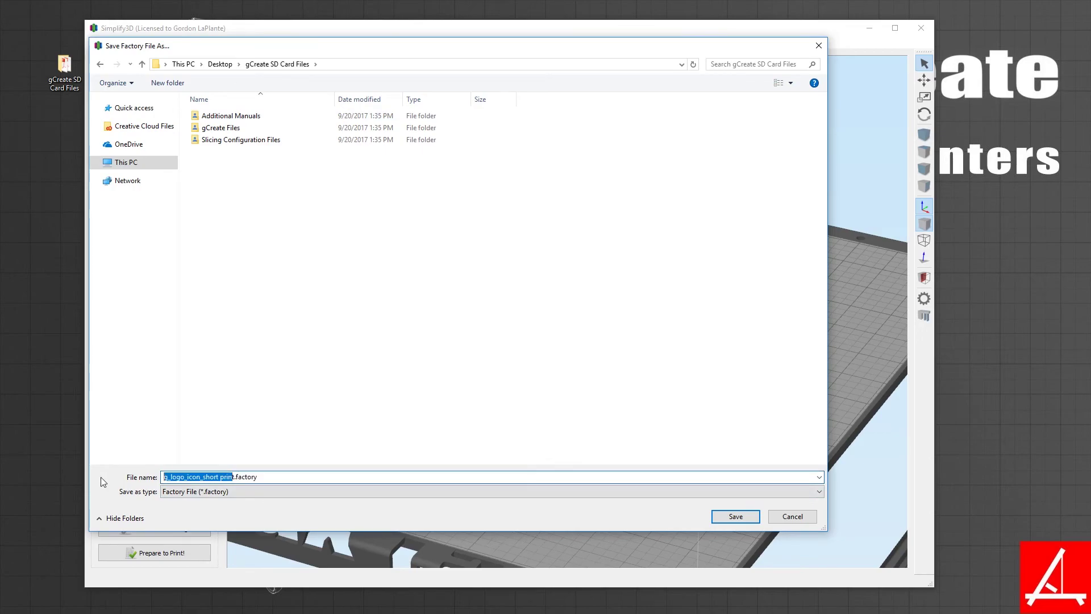
type("test g pr")
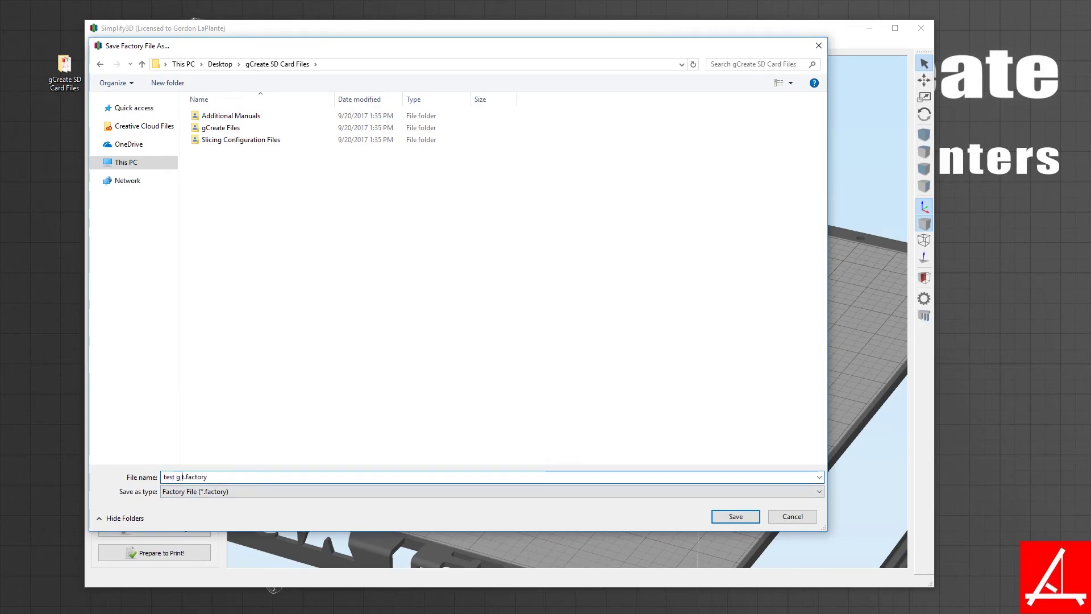
type("intt")
key("Return")
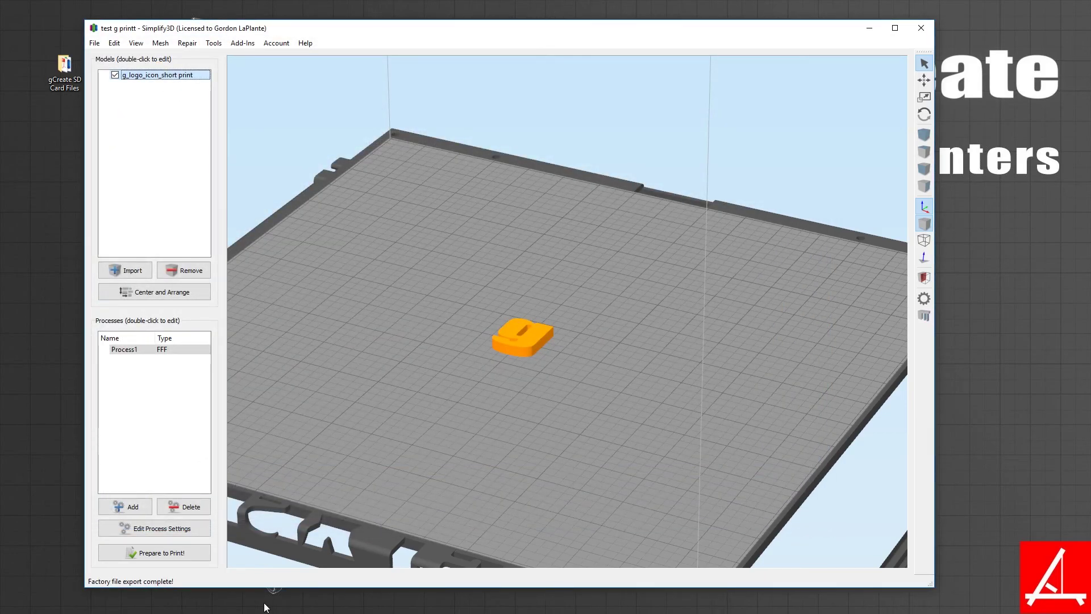
- Reopen Process1's settings on the 0.5 mm E3D extruder and view its 0.1600 mm layer settings
left_click(171, 530)
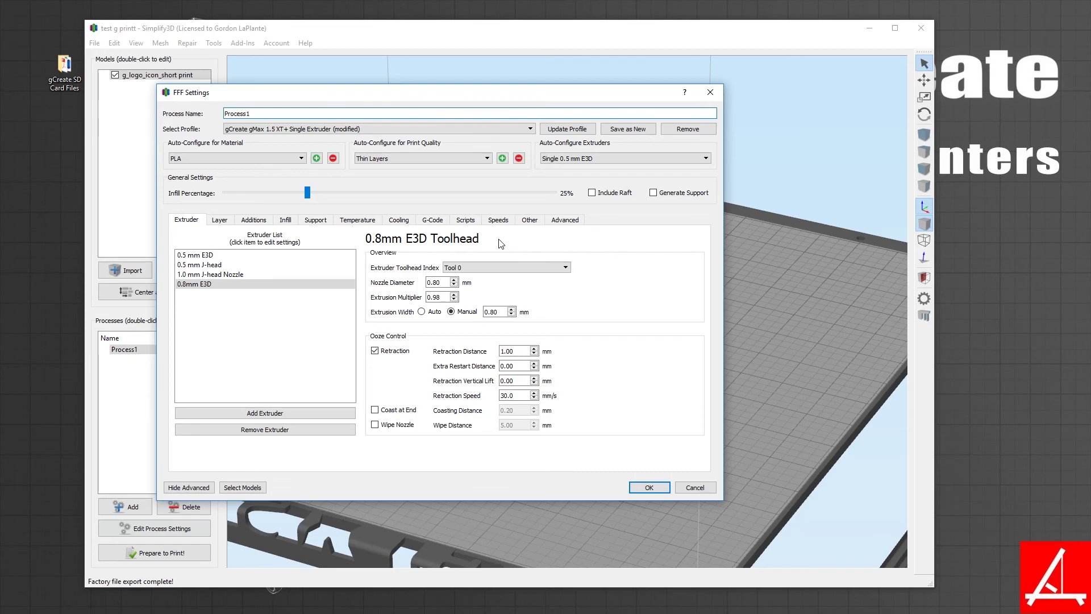
left_click(184, 257)
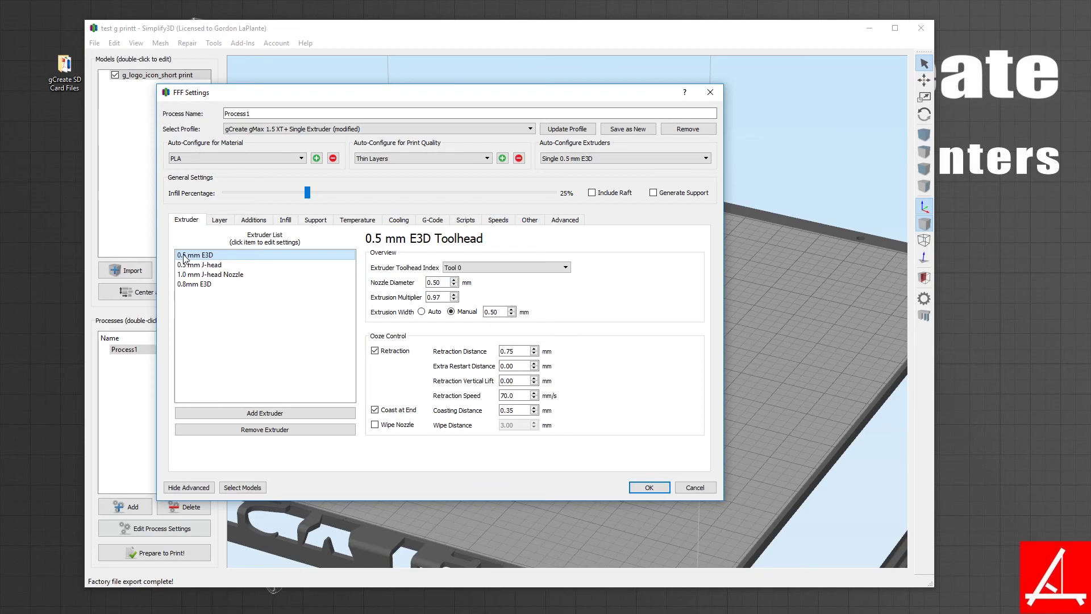
left_click(219, 220)
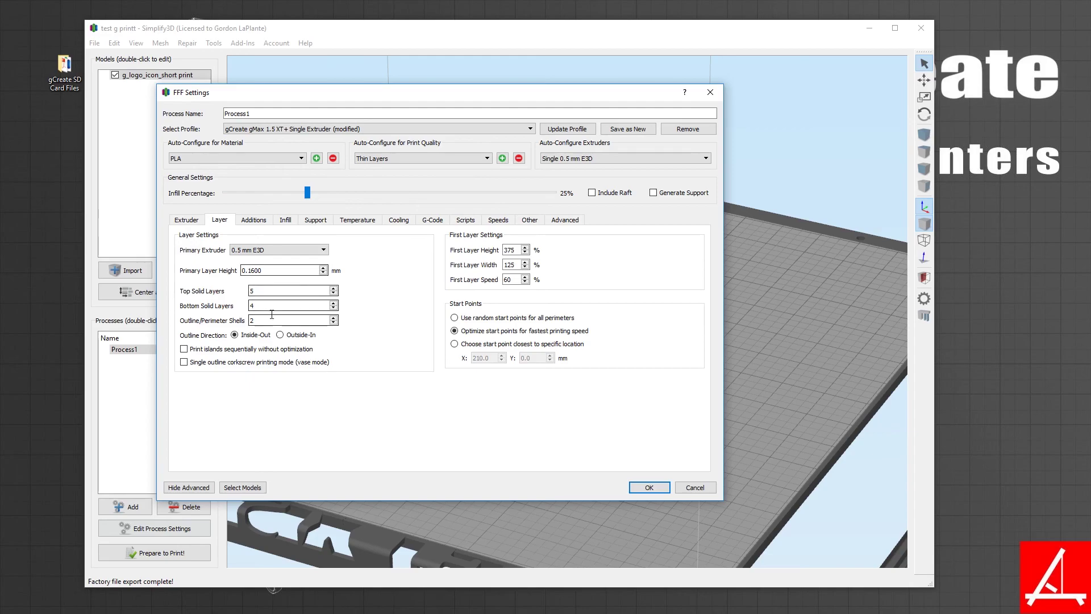